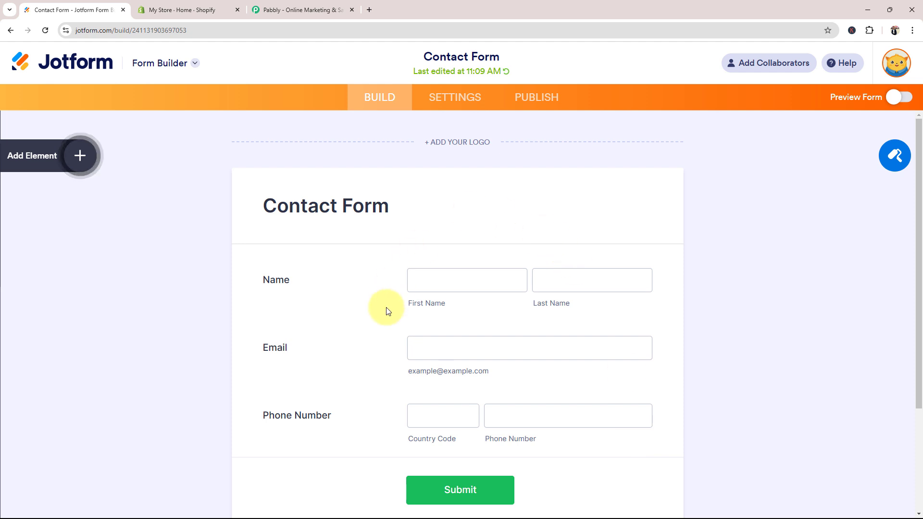
Check the Shopify store admin and the Jotform form, then open the Pabbly website
{"action": "left_click", "coordinate": [144, 10]}
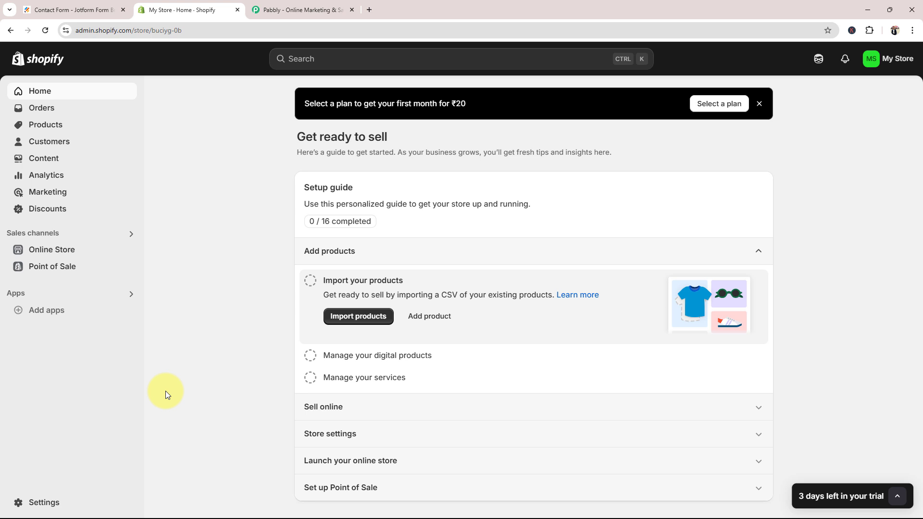
{"action": "left_click", "coordinate": [91, 9]}
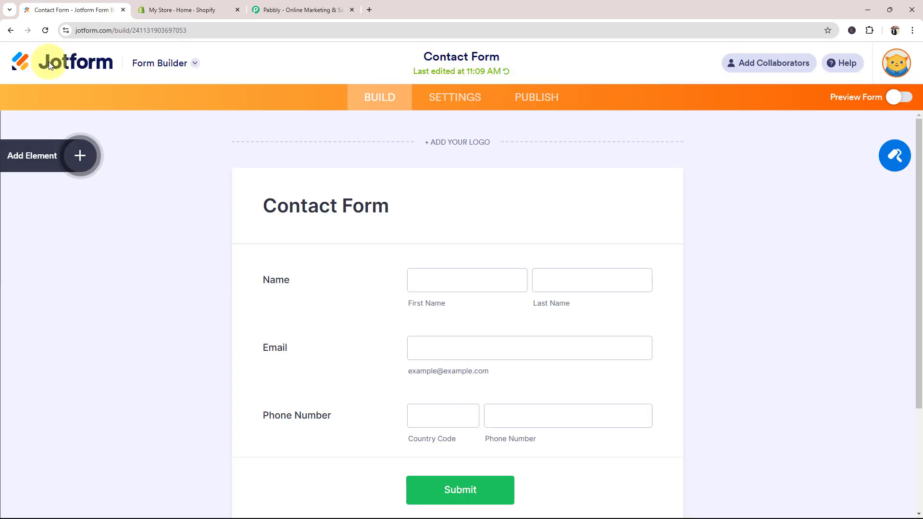
{"action": "left_click", "coordinate": [308, 6]}
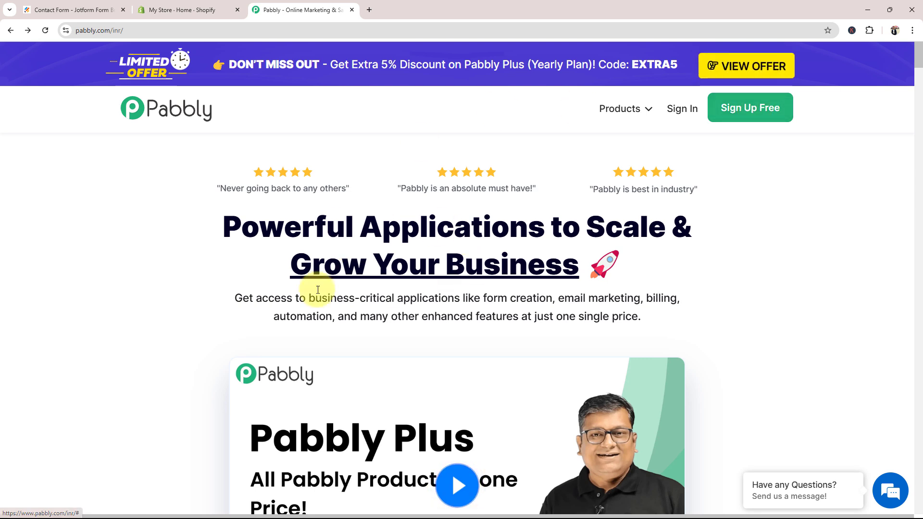
Sign in to Pabbly and launch Pabbly Connect from All Pabbly Apps
{"action": "left_click", "coordinate": [673, 110]}
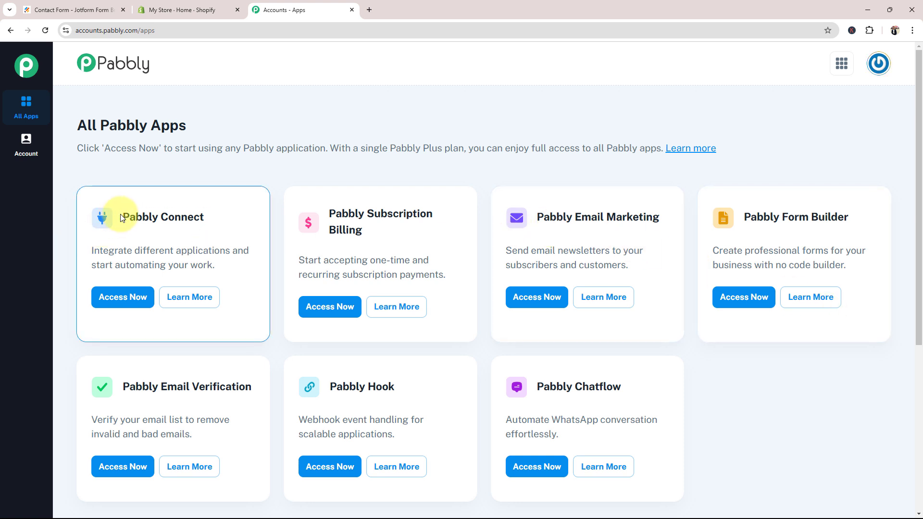
{"action": "left_click_drag", "start_coordinate": [121, 218], "coordinate": [231, 221]}
{"action": "left_click", "coordinate": [125, 295]}
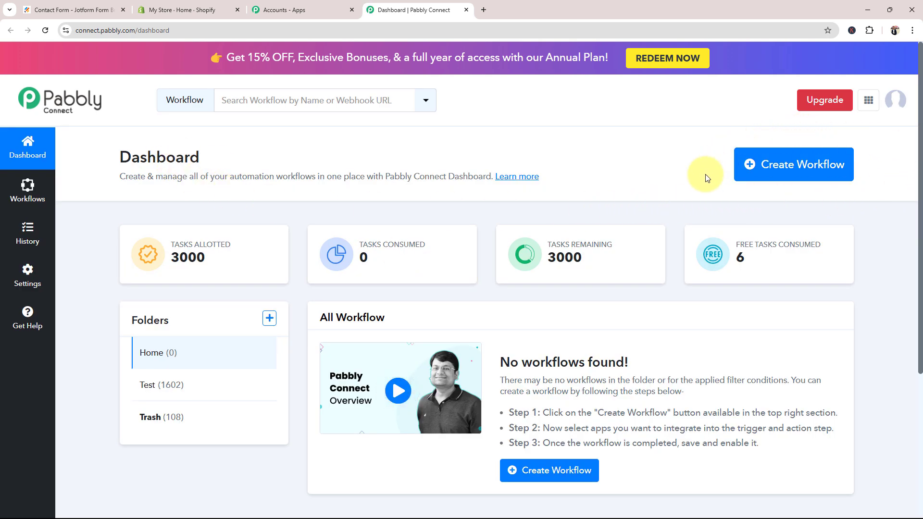
Create a workflow named 'Create Shopify Customer on Jotform Submission' in the Home folder
{"action": "left_click", "coordinate": [792, 162]}
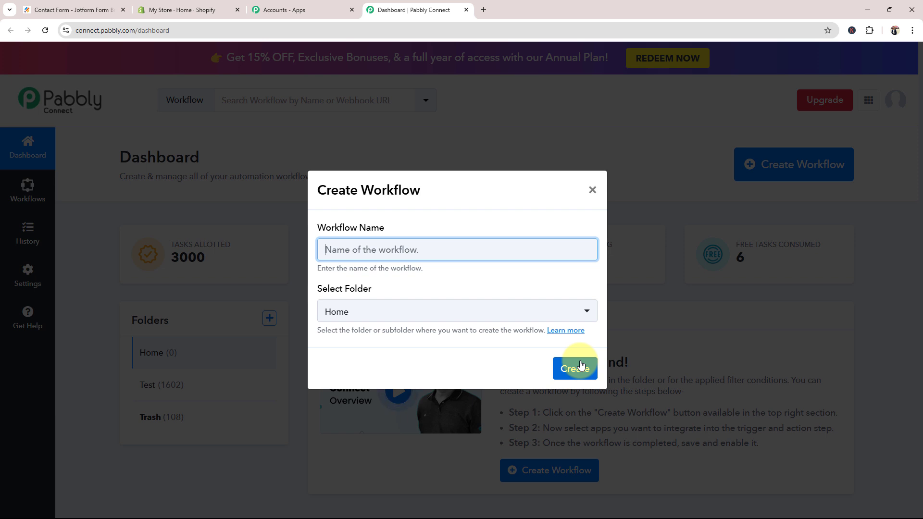
{"action": "type", "text": "Create Shopify Customer on Jotform Submission"}
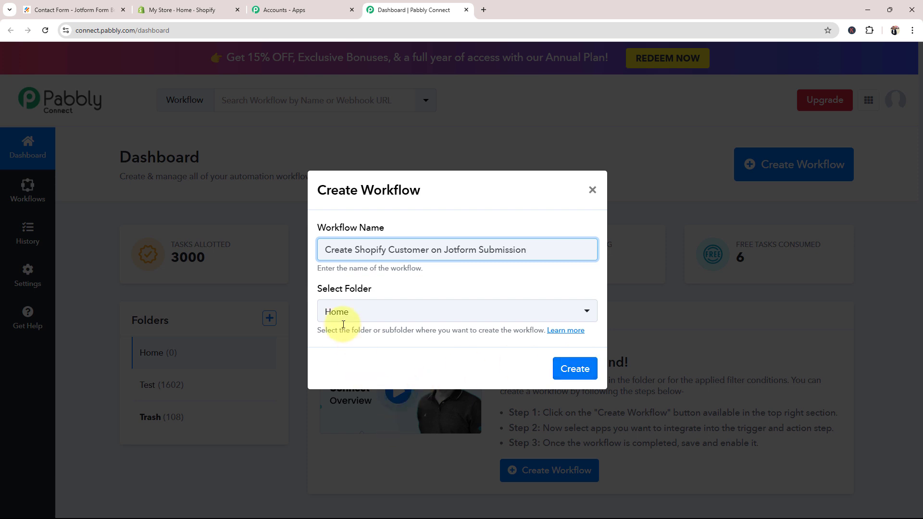
{"action": "left_click", "coordinate": [336, 312]}
{"action": "left_click", "coordinate": [334, 374]}
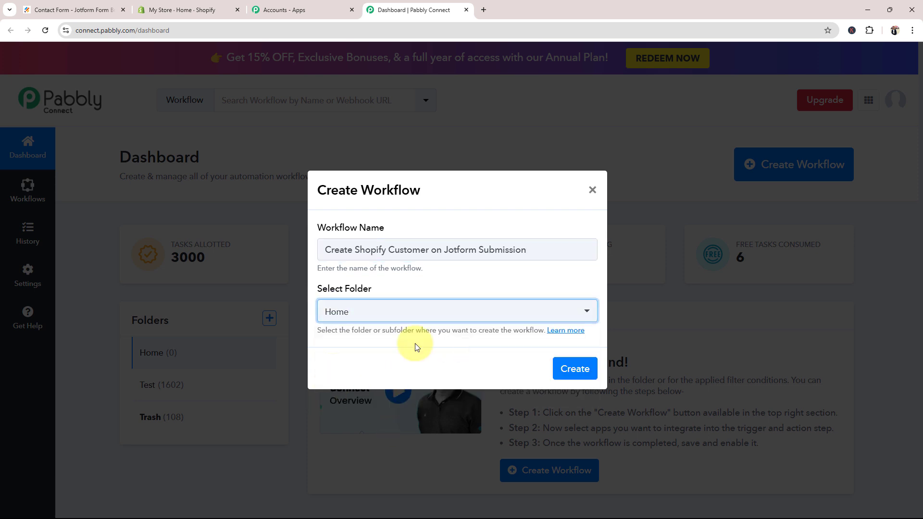
{"action": "left_click", "coordinate": [595, 371]}
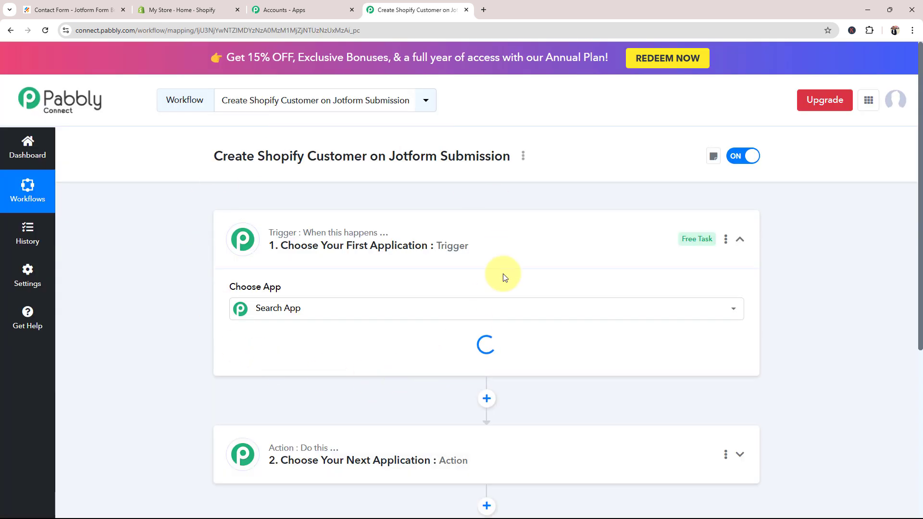
Collapse the empty trigger step and go back to the Jotform Contact Form
{"action": "left_click", "coordinate": [462, 231]}
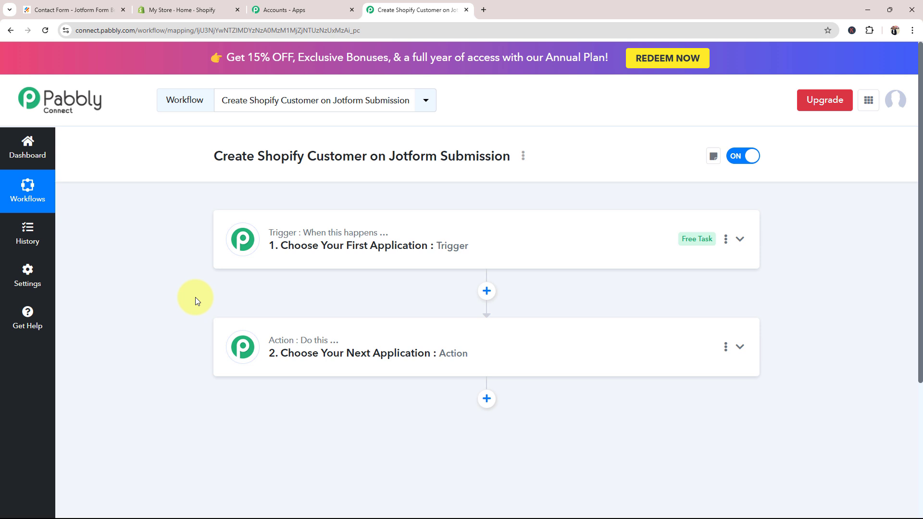
{"action": "left_click", "coordinate": [62, 8]}
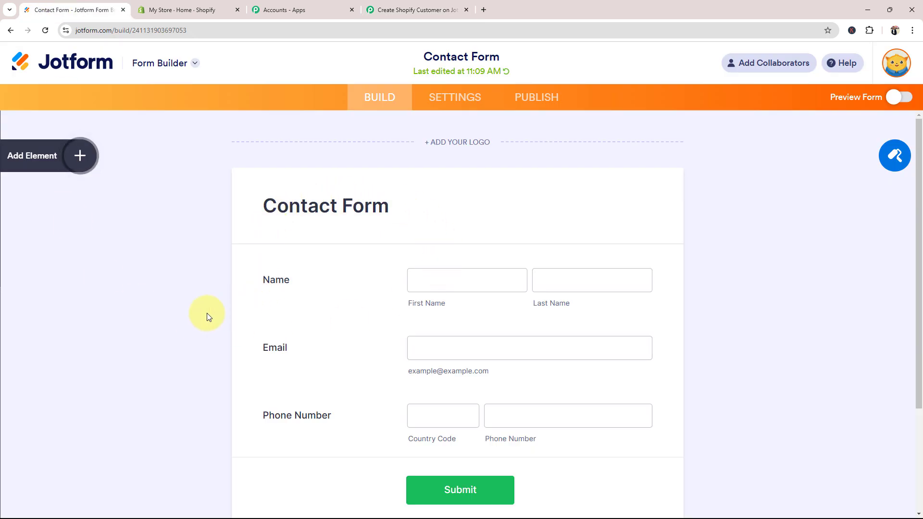
Review the Jotform form and the Shopify admin, then return to the Pabbly workflow editor
{"action": "scroll", "coordinate": [208, 318], "scroll_direction": "down", "scroll_amount": 2}
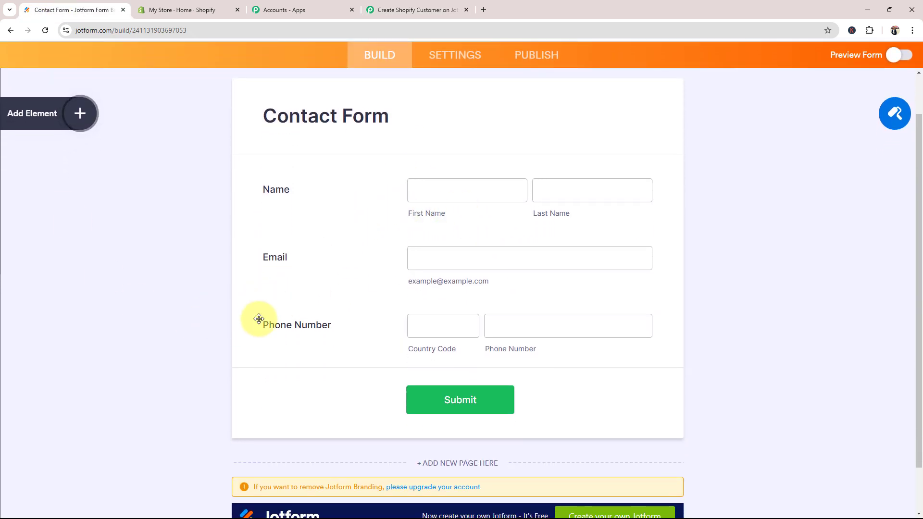
{"action": "scroll", "coordinate": [235, 337], "scroll_direction": "up", "scroll_amount": 2}
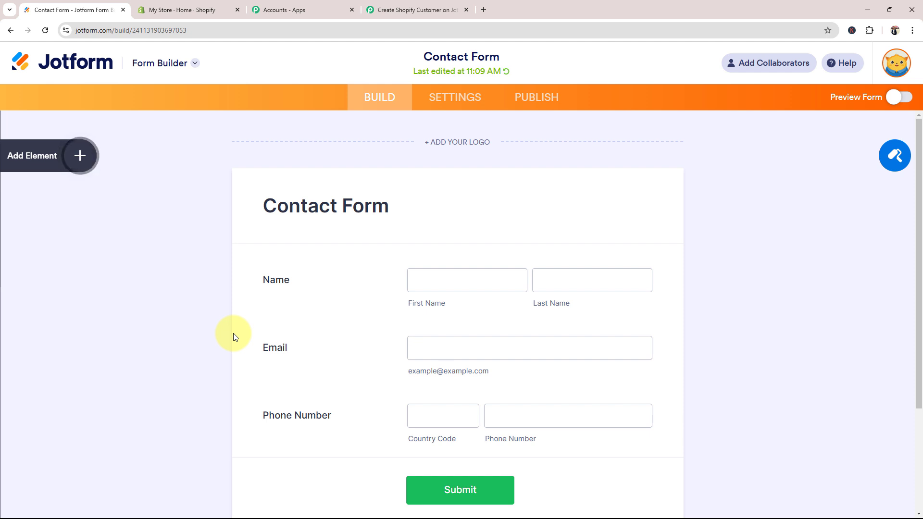
{"action": "left_click", "coordinate": [163, 9]}
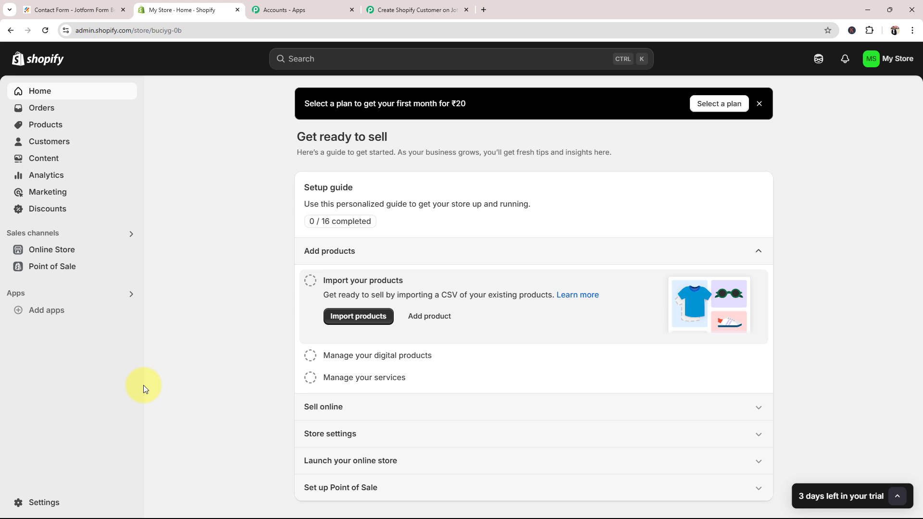
{"action": "left_click", "coordinate": [394, 9]}
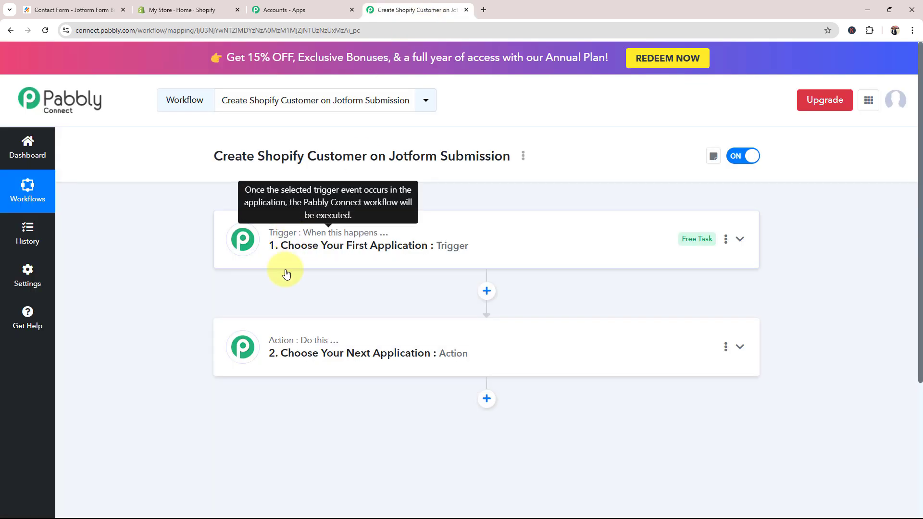
Set the workflow trigger to Jotform with the New Response event, then collapse it
{"action": "left_click", "coordinate": [281, 270]}
{"action": "left_click", "coordinate": [262, 310]}
{"action": "key", "text": "Caps_Lock"}
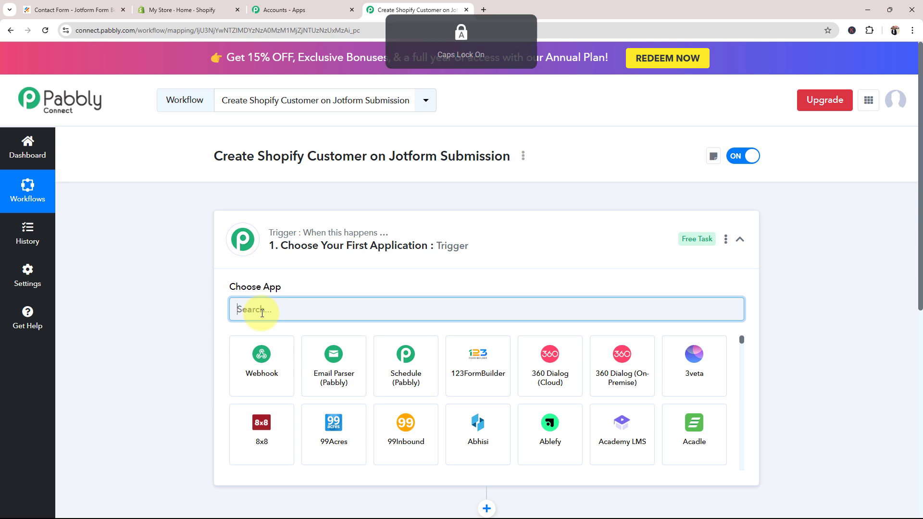
{"action": "type", "text": "J"}
{"action": "key", "text": "Caps_Lock"}
{"action": "type", "text": "otform"}
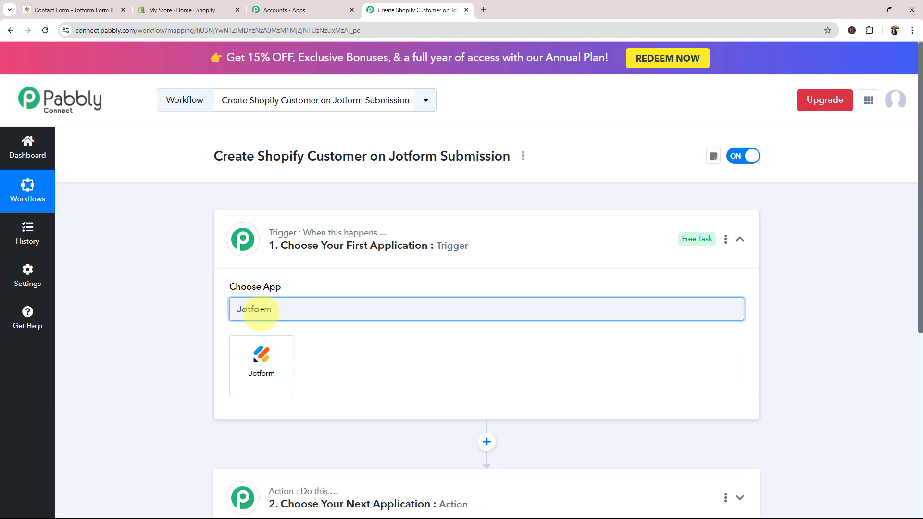
{"action": "left_click", "coordinate": [254, 363]}
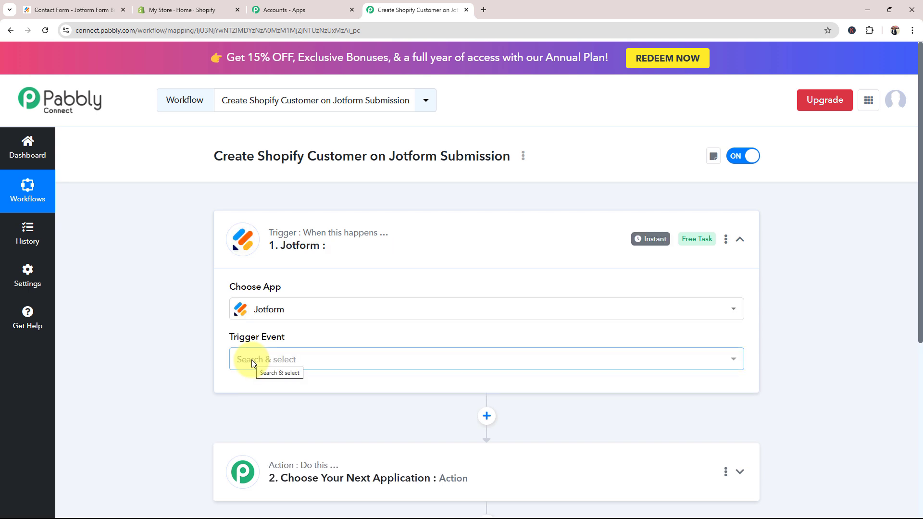
{"action": "left_click", "coordinate": [252, 361]}
{"action": "left_click", "coordinate": [254, 425]}
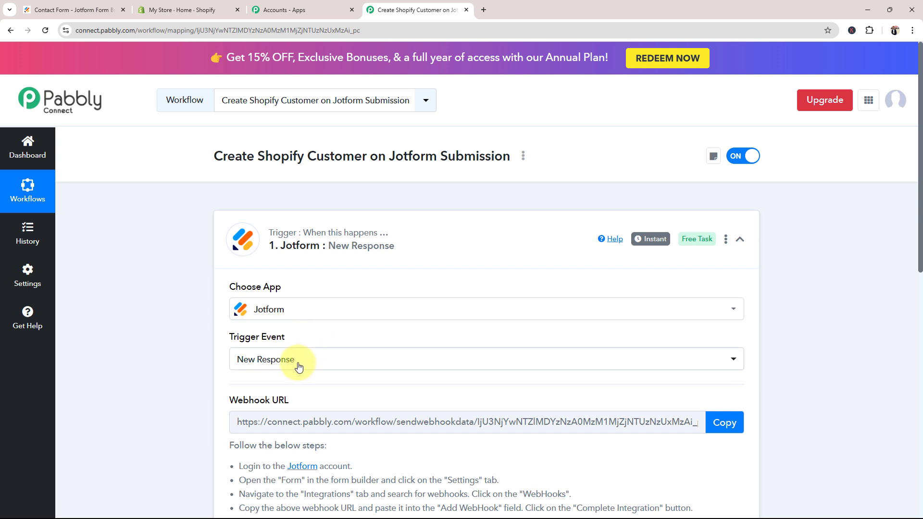
{"action": "left_click", "coordinate": [449, 255]}
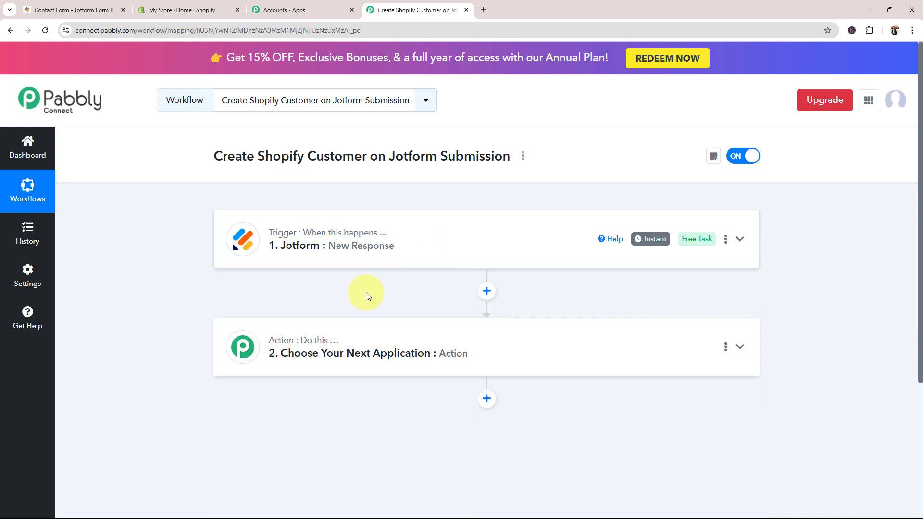
Set the action step to Shopify (Legacy) with the Create Customer event, then collapse it
{"action": "left_click", "coordinate": [287, 375]}
{"action": "left_click", "coordinate": [253, 245]}
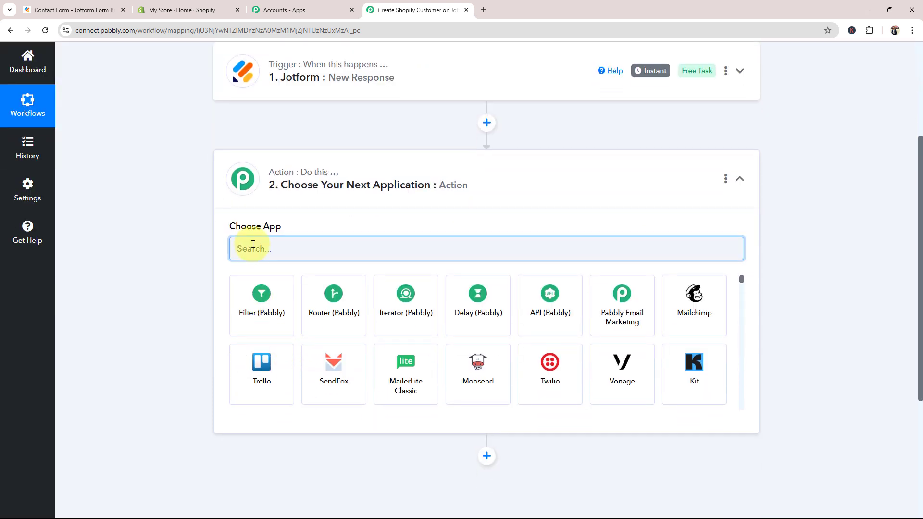
{"action": "type", "text": "Shopi"}
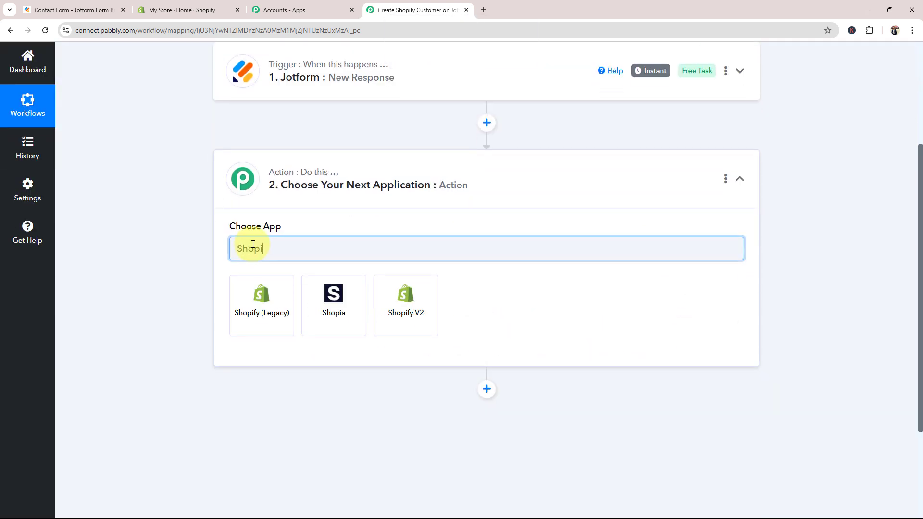
{"action": "type", "text": "fy"}
{"action": "left_click", "coordinate": [259, 312]}
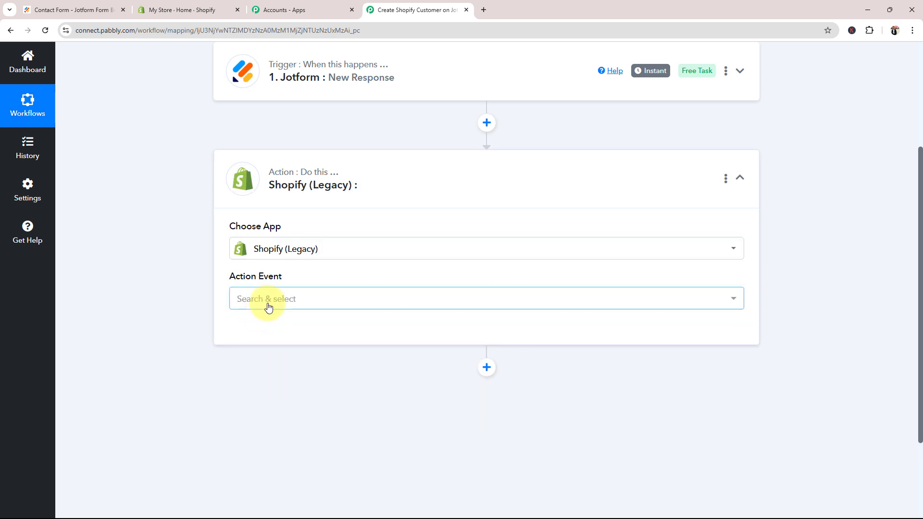
{"action": "left_click", "coordinate": [266, 303]}
{"action": "left_click", "coordinate": [272, 187]}
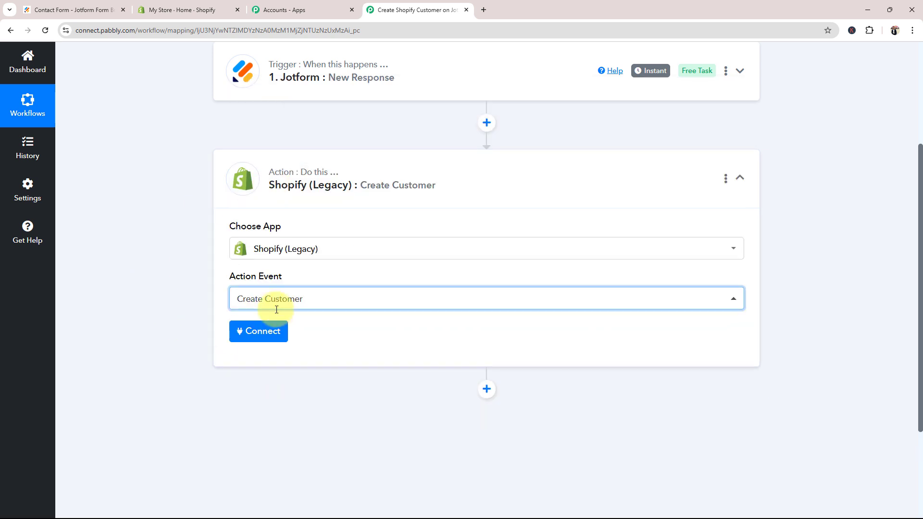
{"action": "left_click", "coordinate": [412, 169]}
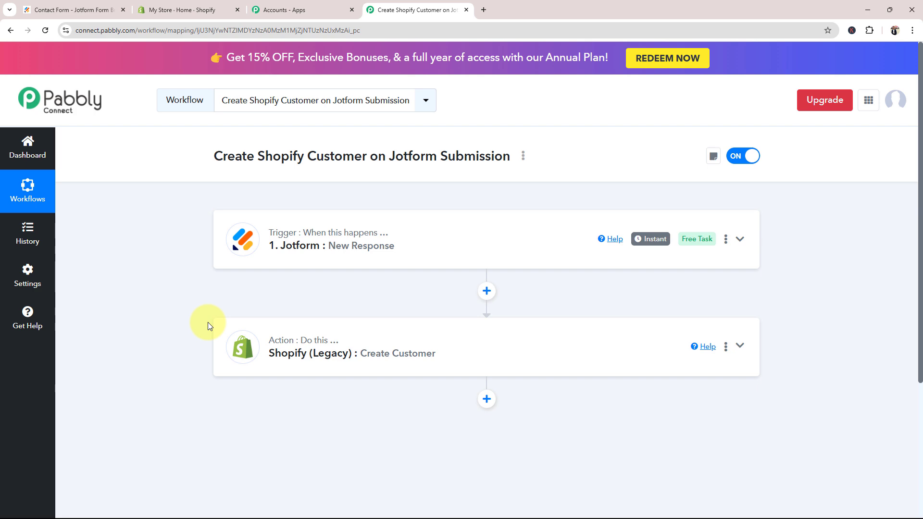
Expand the Jotform trigger and review its Webhook URL section
{"action": "left_click", "coordinate": [340, 251]}
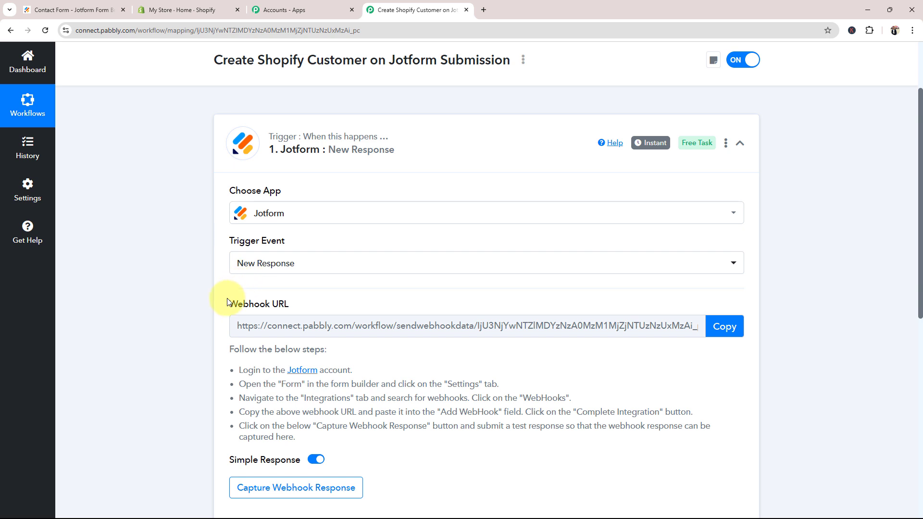
{"action": "left_click_drag", "start_coordinate": [231, 303], "coordinate": [305, 314]}
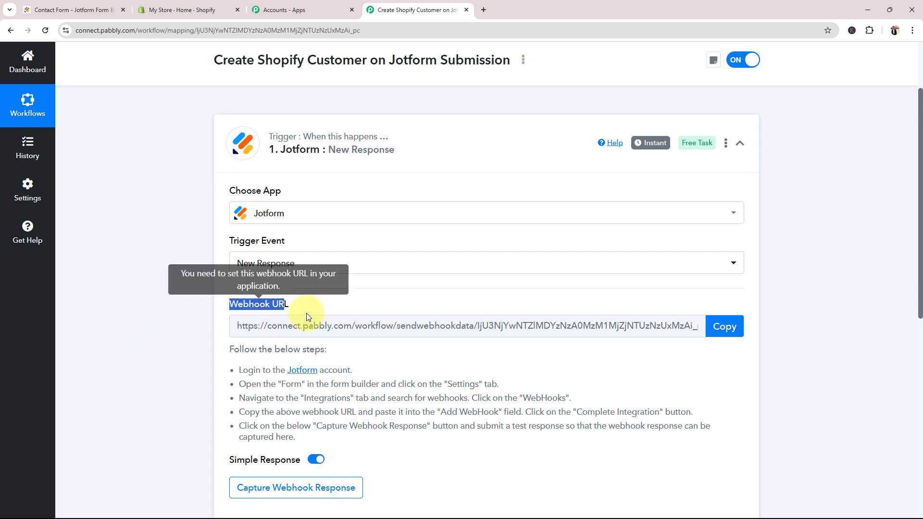
{"action": "left_click", "coordinate": [191, 401]}
{"action": "scroll", "coordinate": [196, 409], "scroll_direction": "down", "scroll_amount": 1}
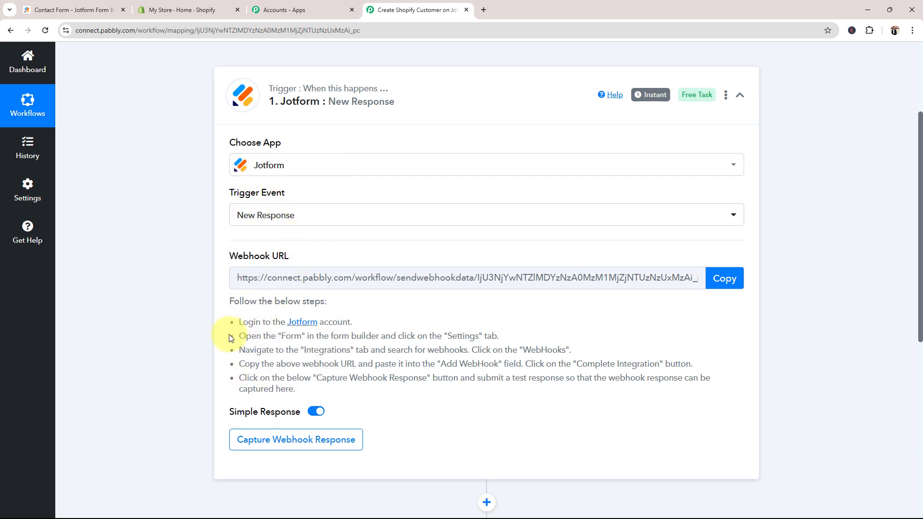
{"action": "scroll", "coordinate": [229, 337], "scroll_direction": "down", "scroll_amount": 1}
{"action": "scroll", "coordinate": [235, 399], "scroll_direction": "up", "scroll_amount": 2}
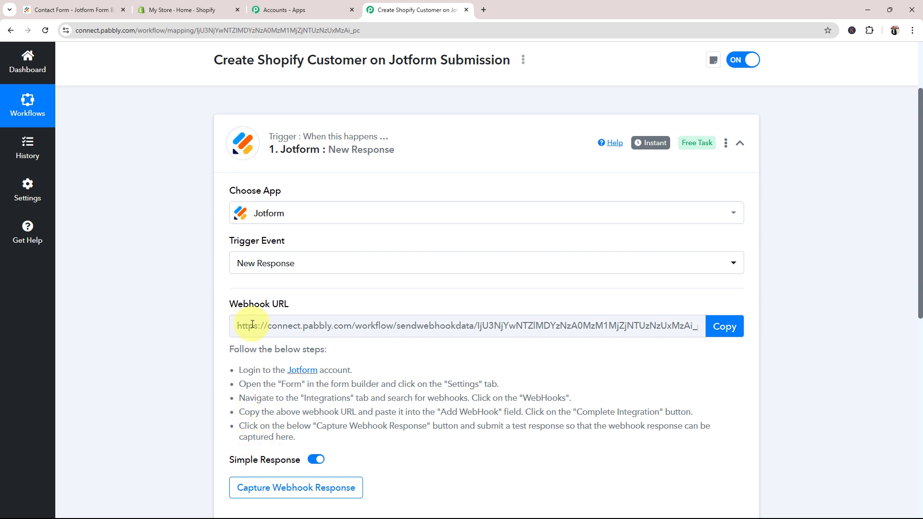
{"action": "left_click_drag", "start_coordinate": [238, 304], "coordinate": [320, 320]}
{"action": "left_click", "coordinate": [208, 379]}
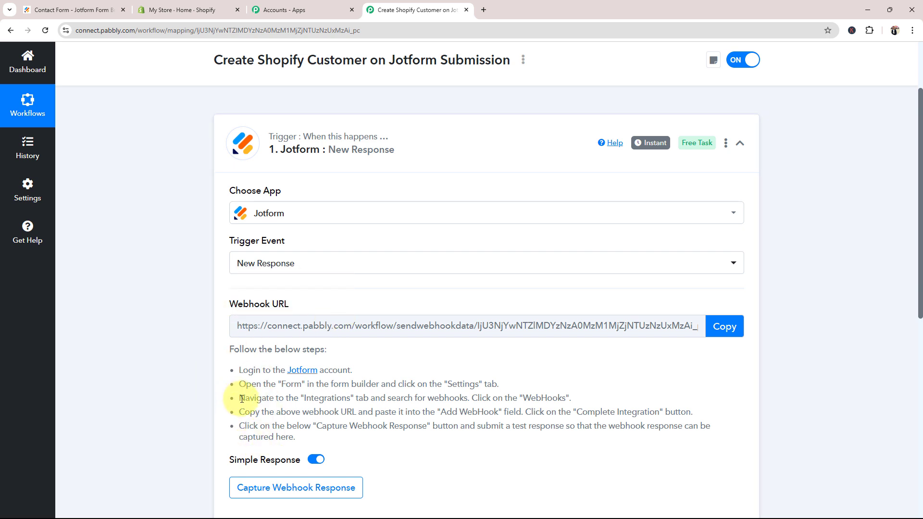
Copy the trigger's webhook URL so Pabbly waits for a response, then return to Jotform
{"action": "left_click", "coordinate": [724, 327]}
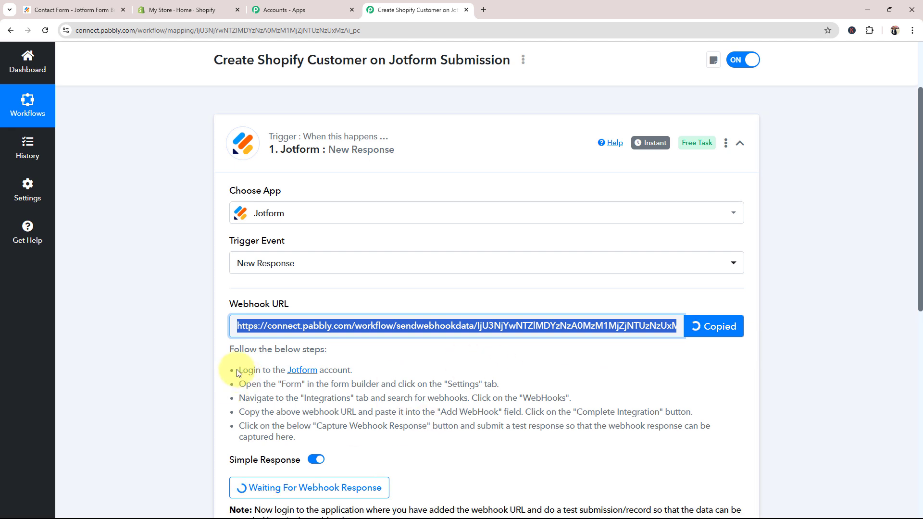
{"action": "left_click_drag", "start_coordinate": [239, 371], "coordinate": [366, 428]}
{"action": "left_click", "coordinate": [160, 393]}
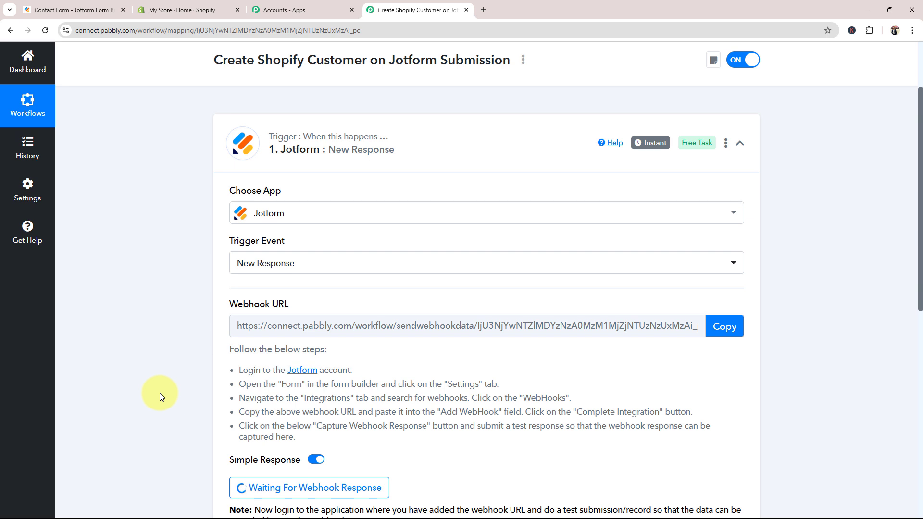
{"action": "left_click", "coordinate": [77, 9]}
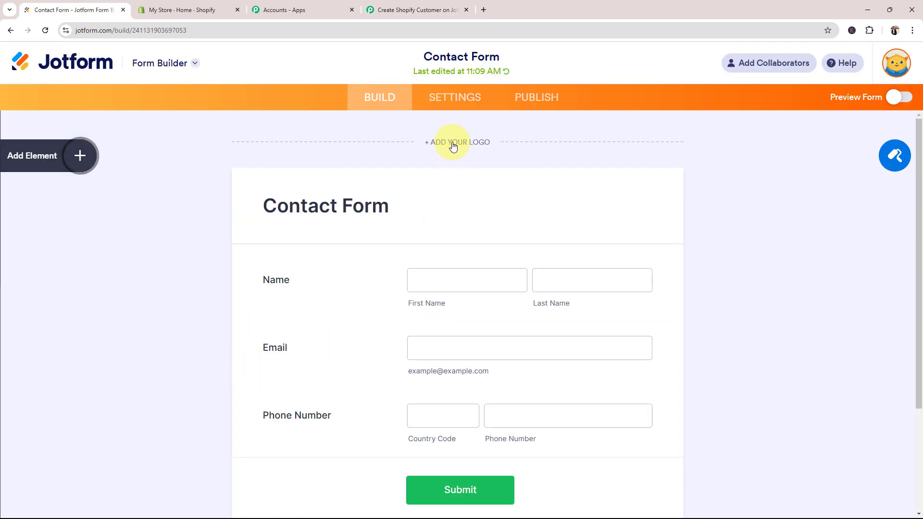
Find and open the Webhooks integration under the Contact Form's Settings > Integrations
{"action": "left_click", "coordinate": [435, 100]}
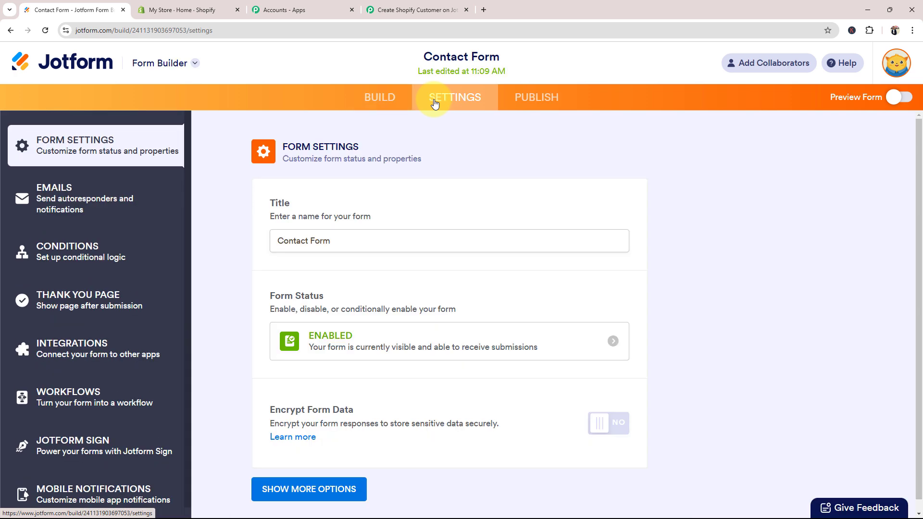
{"action": "left_click", "coordinate": [49, 343]}
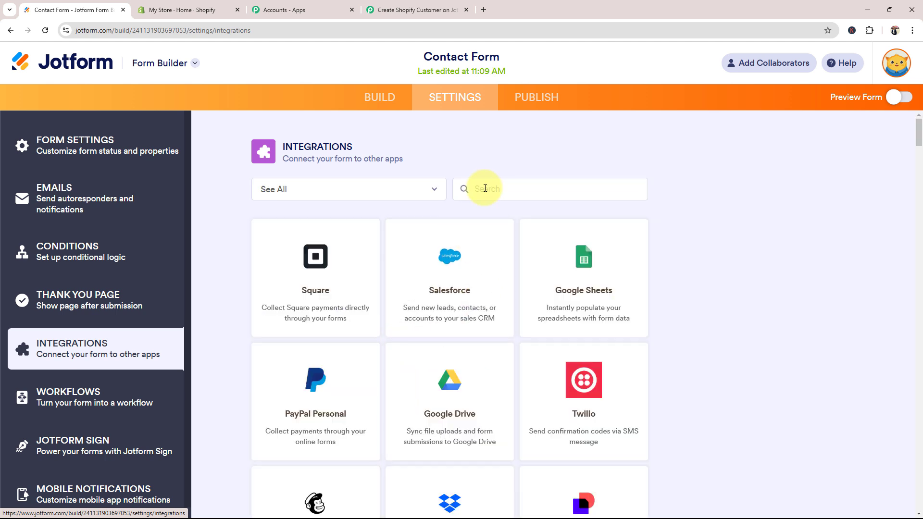
{"action": "left_click", "coordinate": [486, 188]}
{"action": "type", "text": "web"}
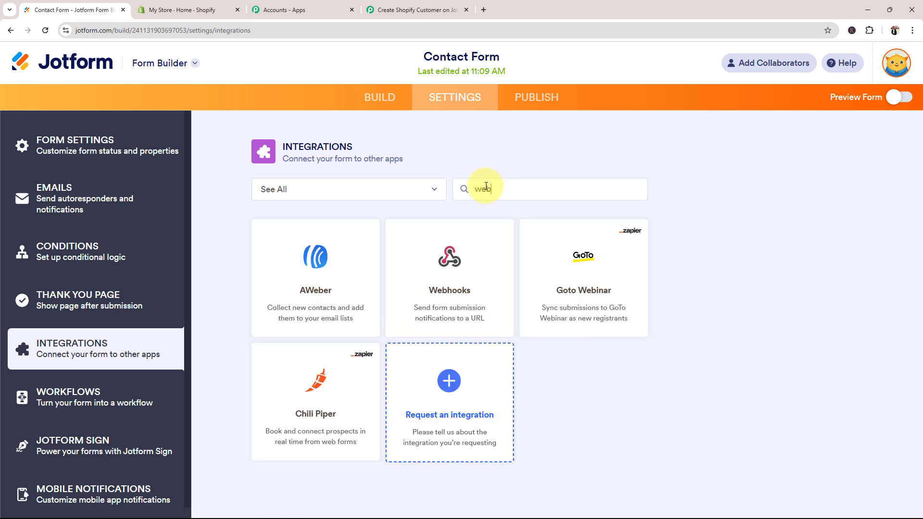
{"action": "type", "text": "ho"}
{"action": "left_click", "coordinate": [337, 295]}
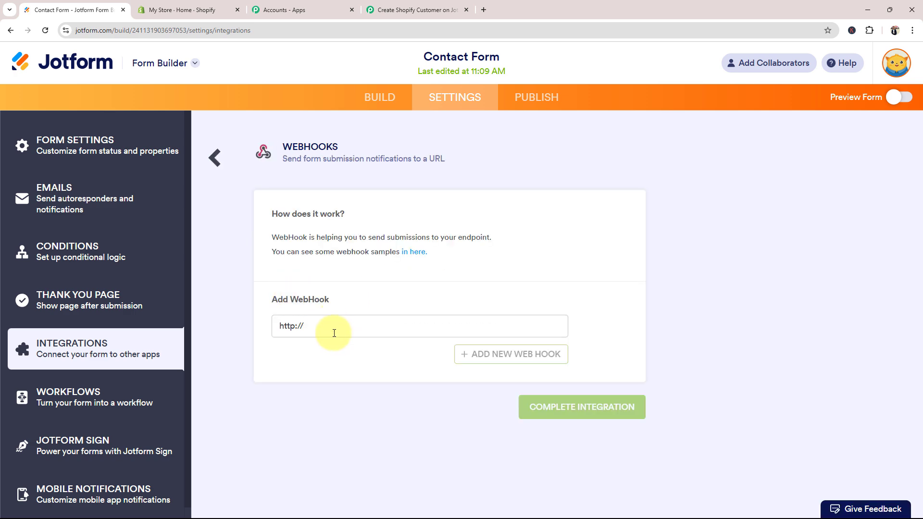
{"action": "left_click_drag", "start_coordinate": [334, 333], "coordinate": [263, 339]}
{"action": "key", "text": "BackSpace"}
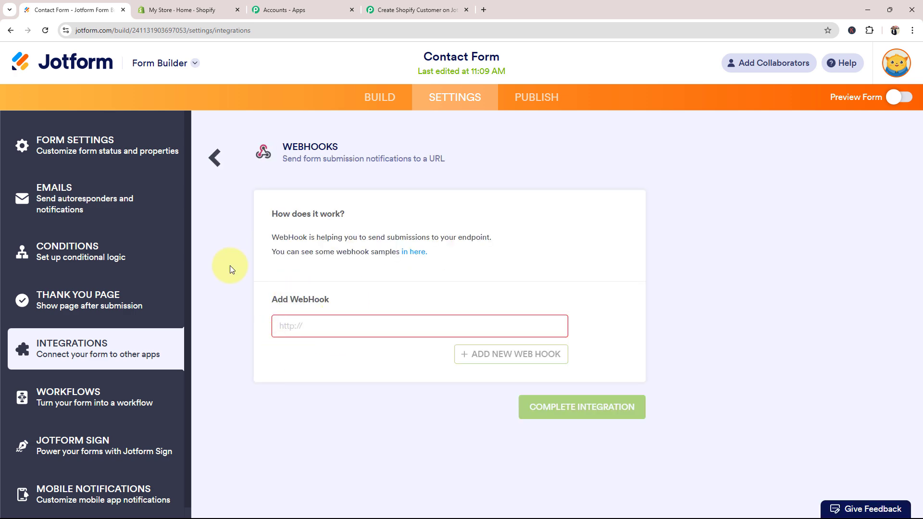
{"action": "left_click", "coordinate": [452, 10]}
{"action": "left_click", "coordinate": [725, 326]}
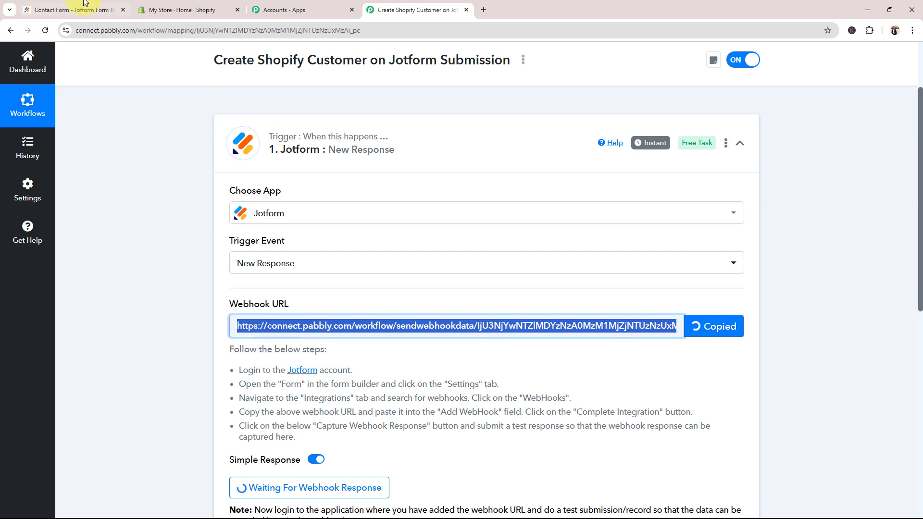
{"action": "left_click", "coordinate": [72, 10]}
{"action": "key", "text": "ctrl+v"}
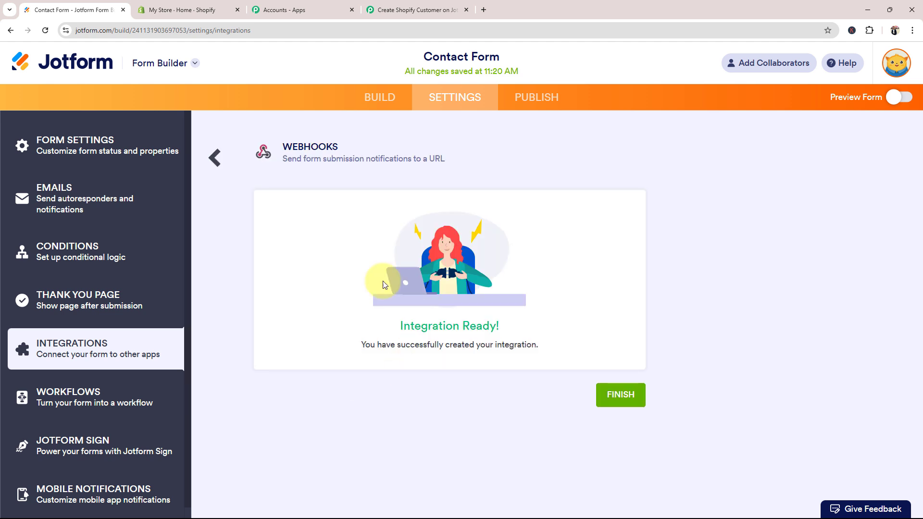
{"action": "left_click", "coordinate": [626, 400]}
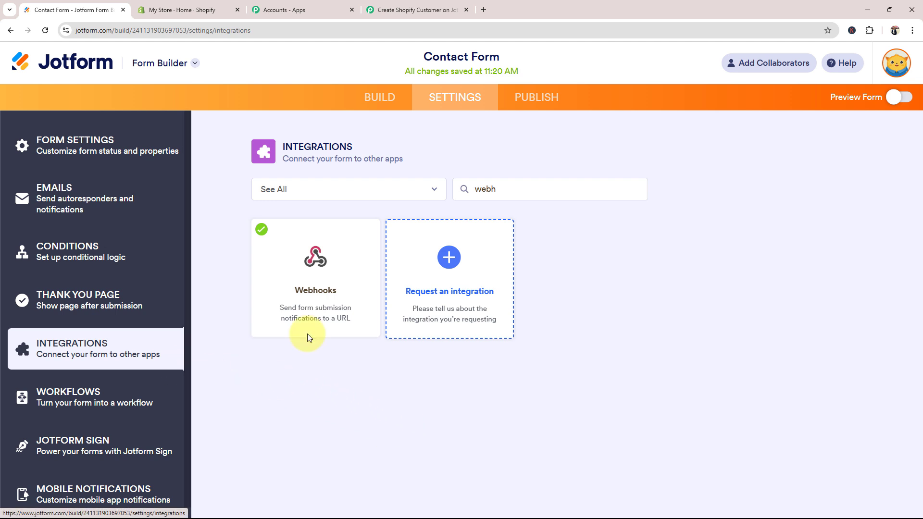
Confirm the Pabbly trigger still awaits a test submission, then bring up Jotform's My Forms list
{"action": "left_click", "coordinate": [417, 9]}
{"action": "left_click", "coordinate": [158, 365]}
{"action": "scroll", "coordinate": [204, 406], "scroll_direction": "down", "scroll_amount": 1}
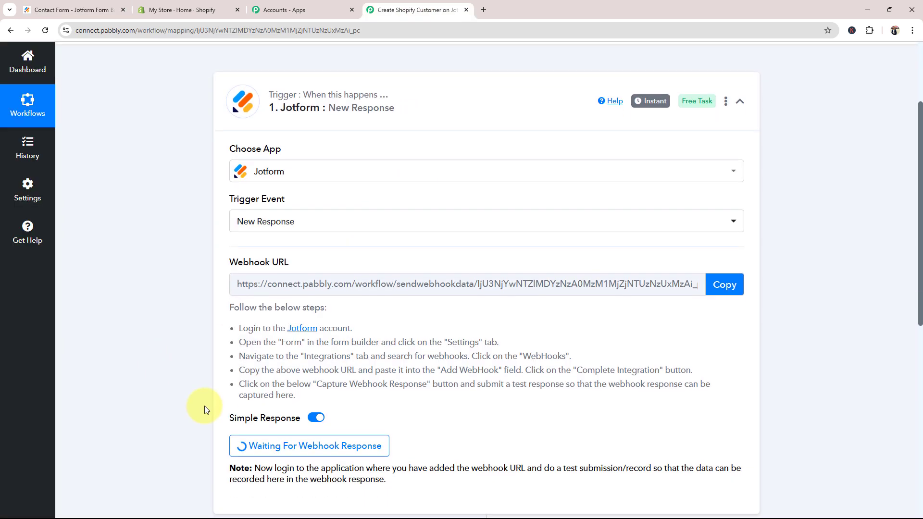
{"action": "scroll", "coordinate": [272, 418], "scroll_direction": "up", "scroll_amount": 1}
{"action": "left_click", "coordinate": [72, 10]}
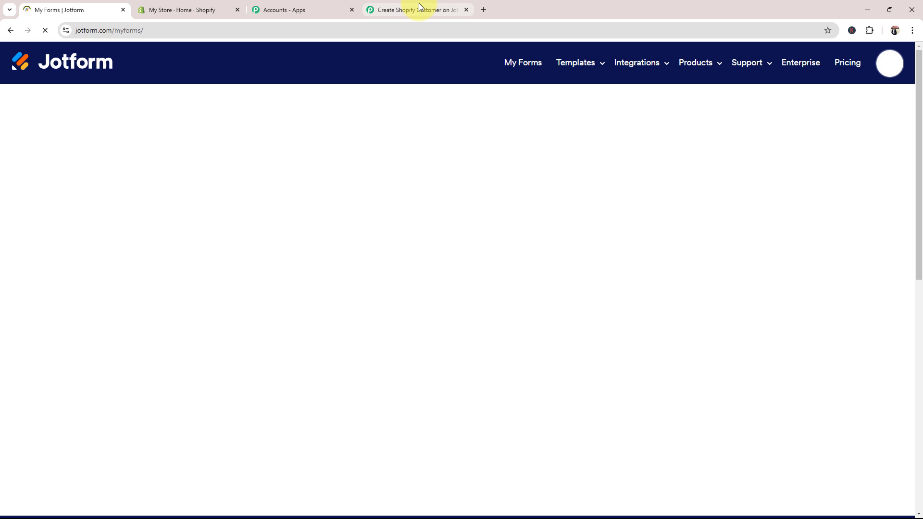
{"action": "left_click", "coordinate": [418, 10]}
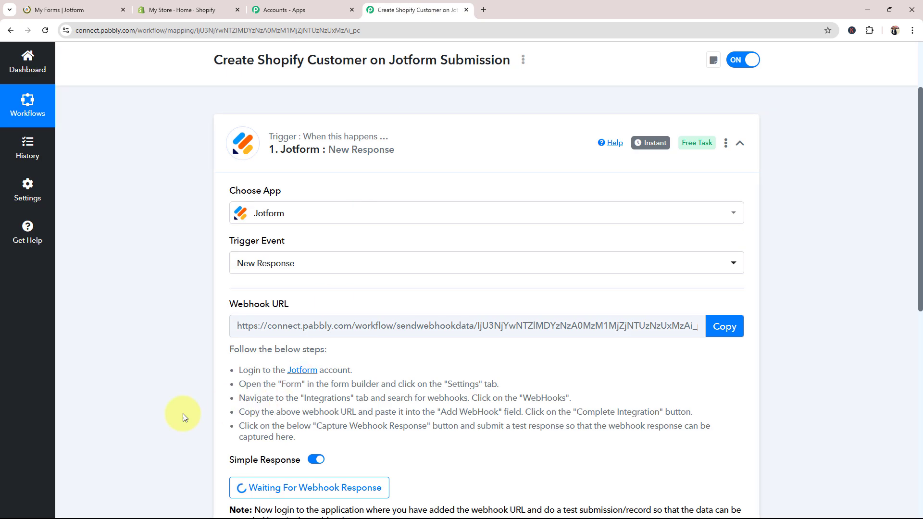
{"action": "scroll", "coordinate": [172, 419], "scroll_direction": "down", "scroll_amount": 1}
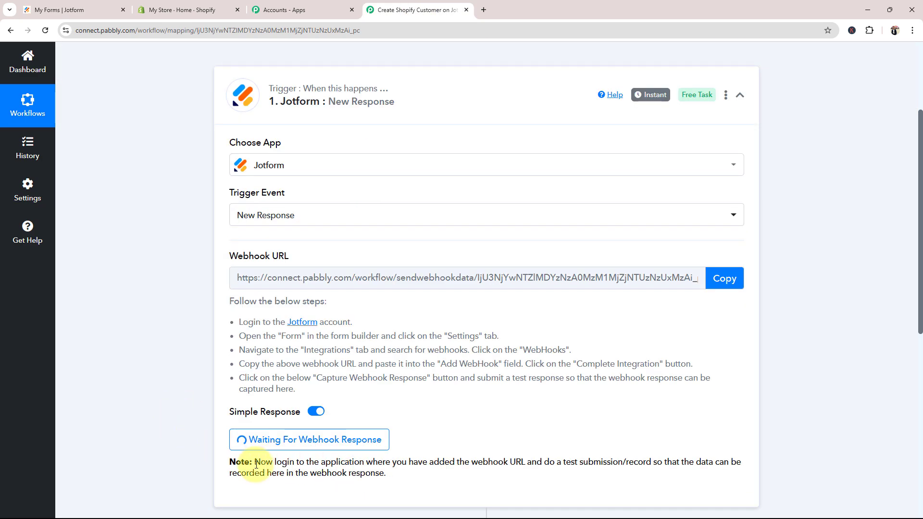
{"action": "left_click_drag", "start_coordinate": [254, 462], "coordinate": [418, 467]}
{"action": "left_click", "coordinate": [184, 387]}
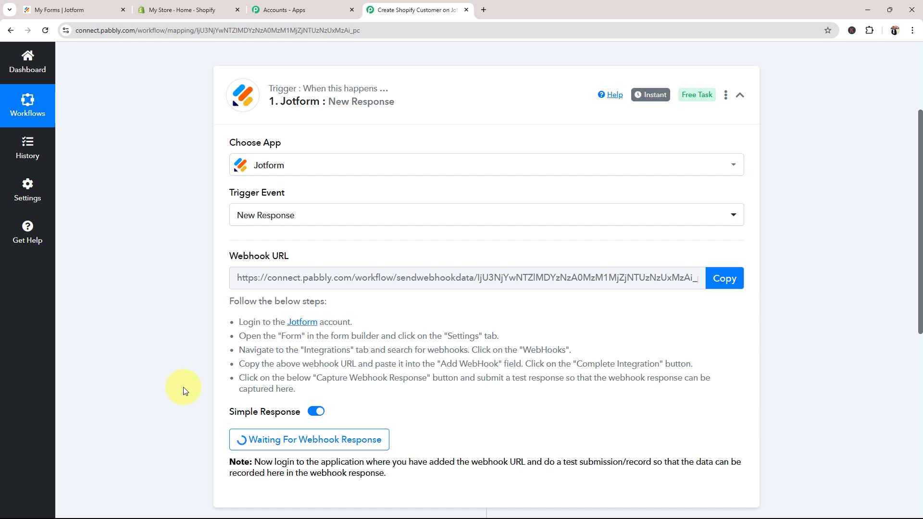
{"action": "left_click", "coordinate": [41, 11]}
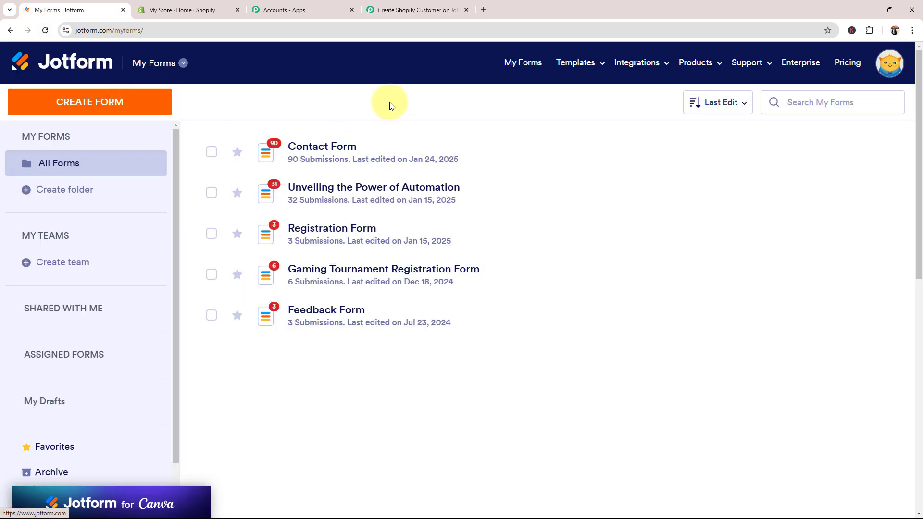
Open the published Jotform Contact Form in a new tab from Edit Form's Publish settings
{"action": "mouse_move", "coordinate": [320, 164]}
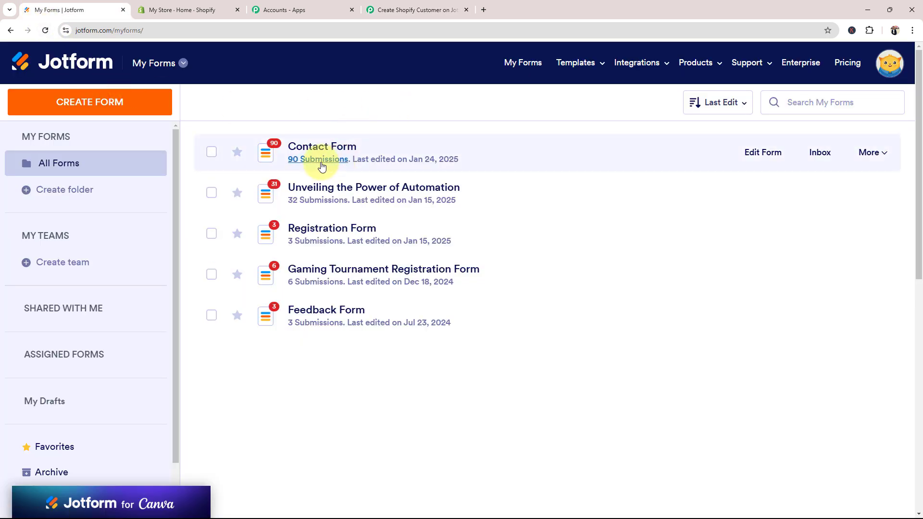
{"action": "left_click", "coordinate": [764, 152]}
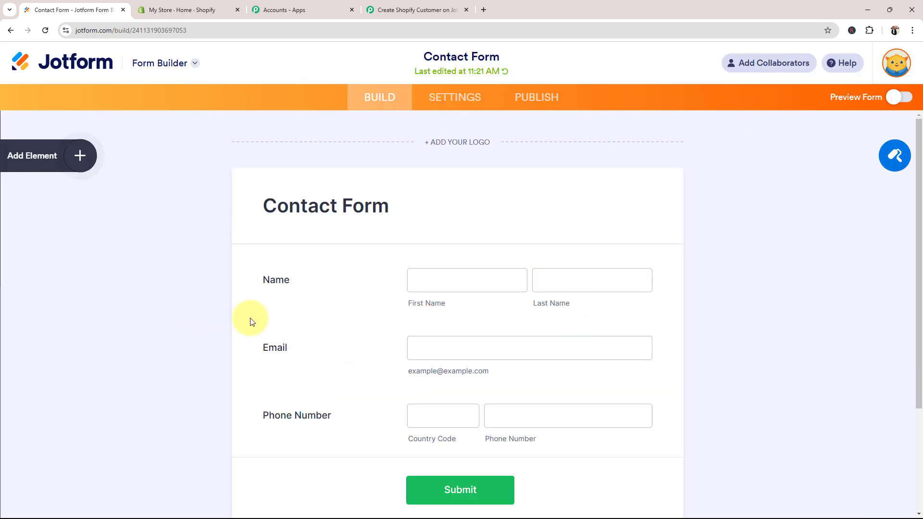
{"action": "left_click", "coordinate": [538, 96]}
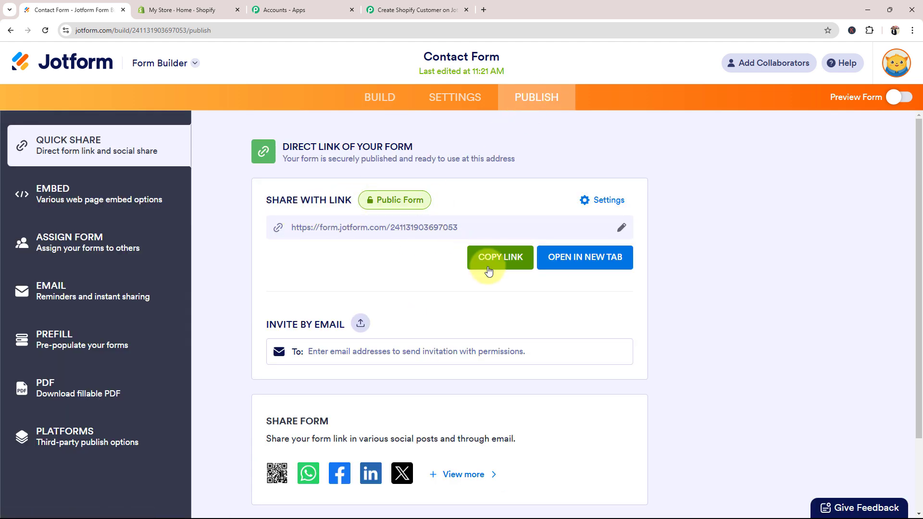
{"action": "left_click", "coordinate": [561, 267]}
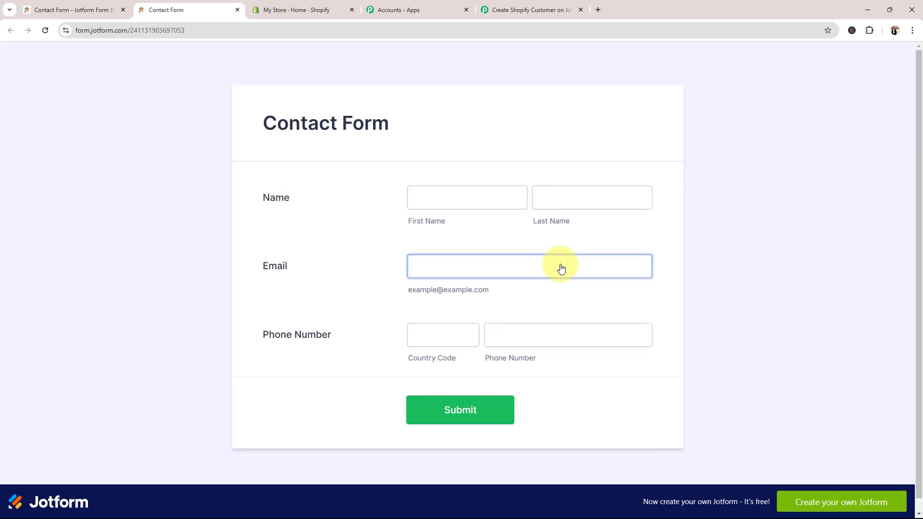
Fill the Contact Form's name fields with Test User and the saved test email
{"action": "left_click", "coordinate": [504, 9]}
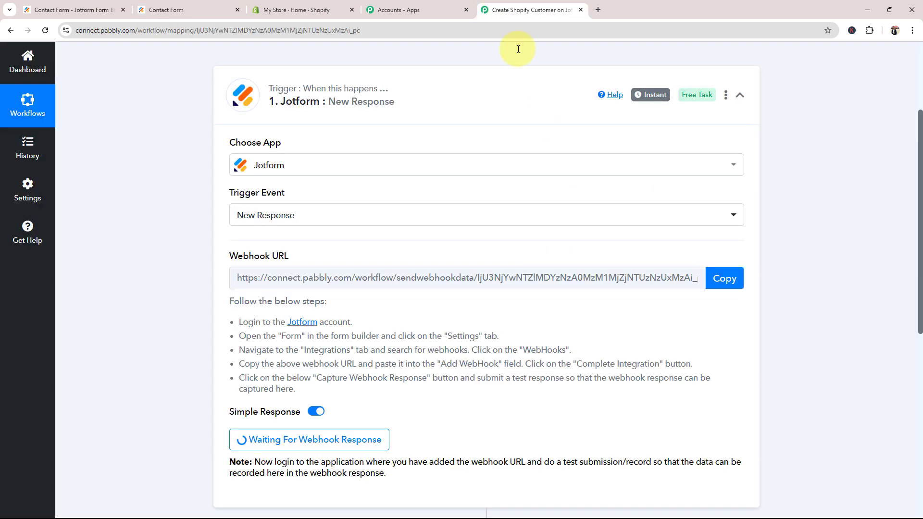
{"action": "left_click", "coordinate": [148, 6]}
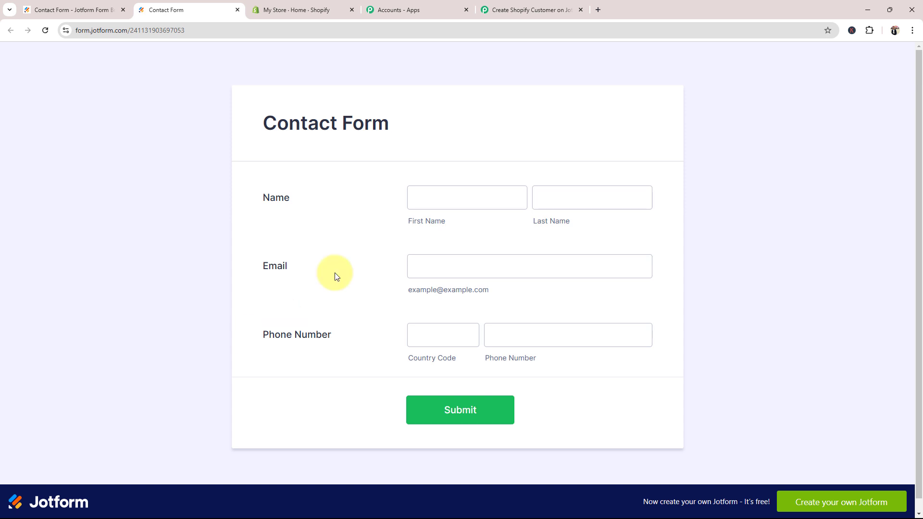
{"action": "left_click", "coordinate": [484, 10]}
{"action": "left_click", "coordinate": [169, 6]}
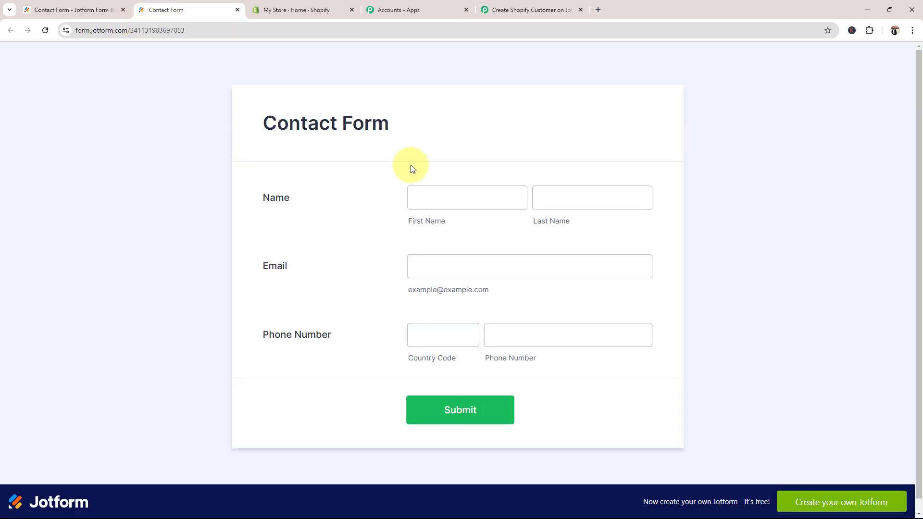
{"action": "left_click", "coordinate": [428, 198]}
{"action": "left_click", "coordinate": [494, 230]}
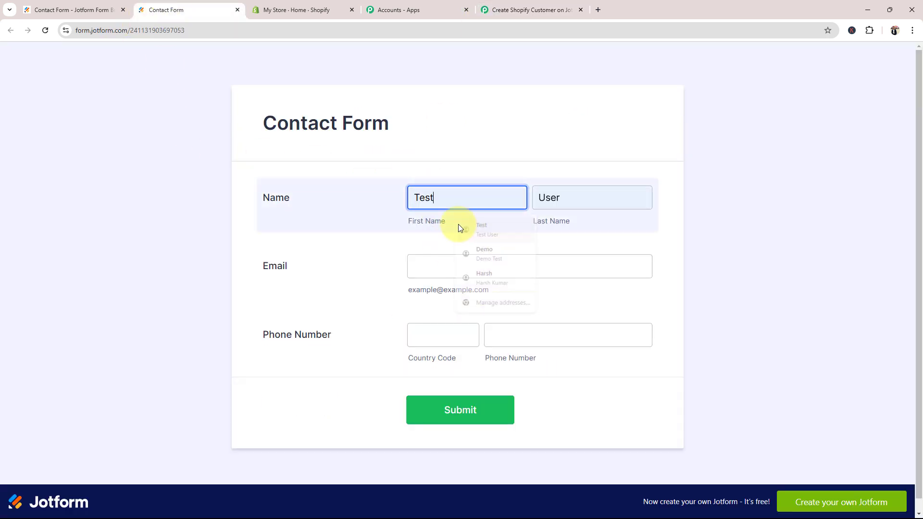
{"action": "left_click", "coordinate": [432, 267]}
{"action": "left_click", "coordinate": [466, 293]}
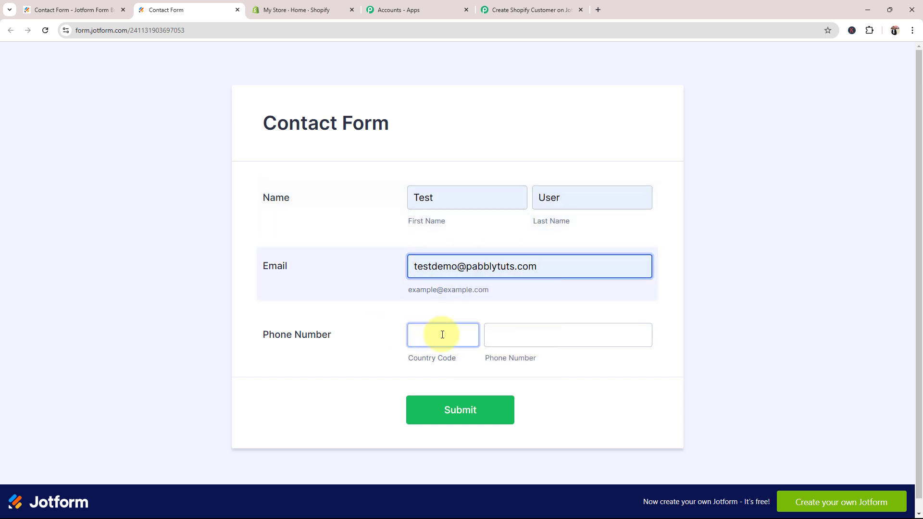
Enter phone country code 91 and number 91000, submit the form, and return to Pabbly
{"action": "left_click", "coordinate": [441, 334]}
{"action": "left_click", "coordinate": [456, 370]}
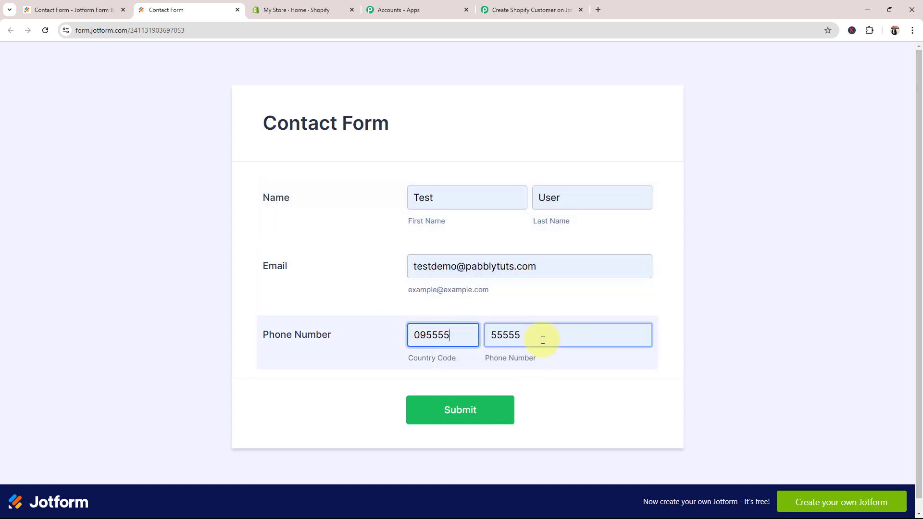
{"action": "left_click_drag", "start_coordinate": [466, 336], "coordinate": [396, 342]}
{"action": "type", "text": "9"}
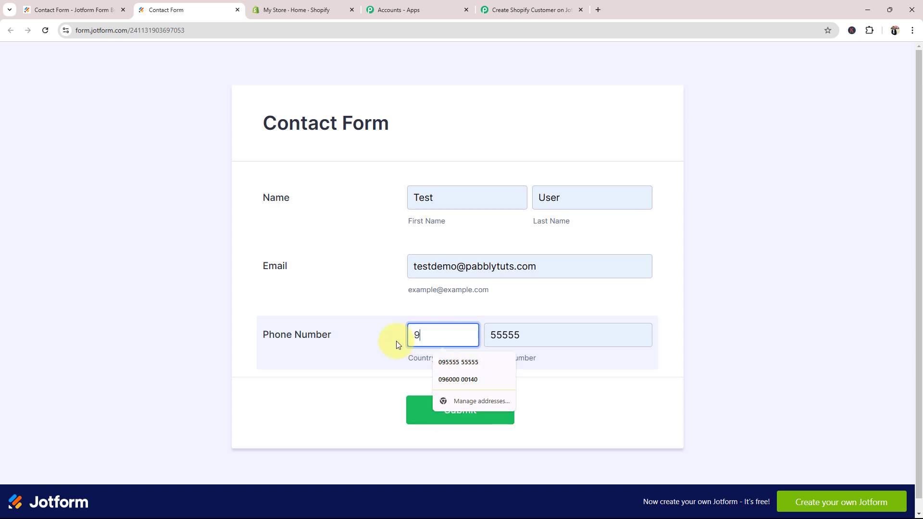
{"action": "type", "text": "1"}
{"action": "left_click", "coordinate": [492, 335]}
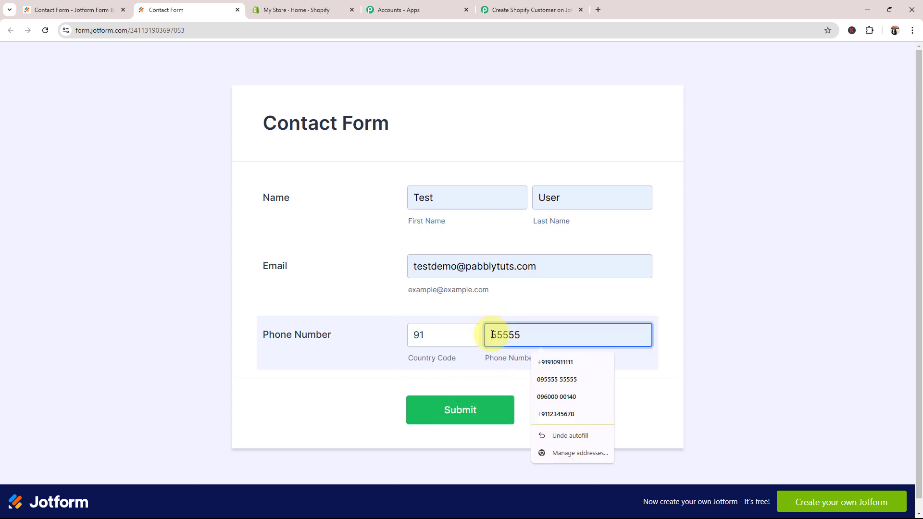
{"action": "type", "text": "91000"}
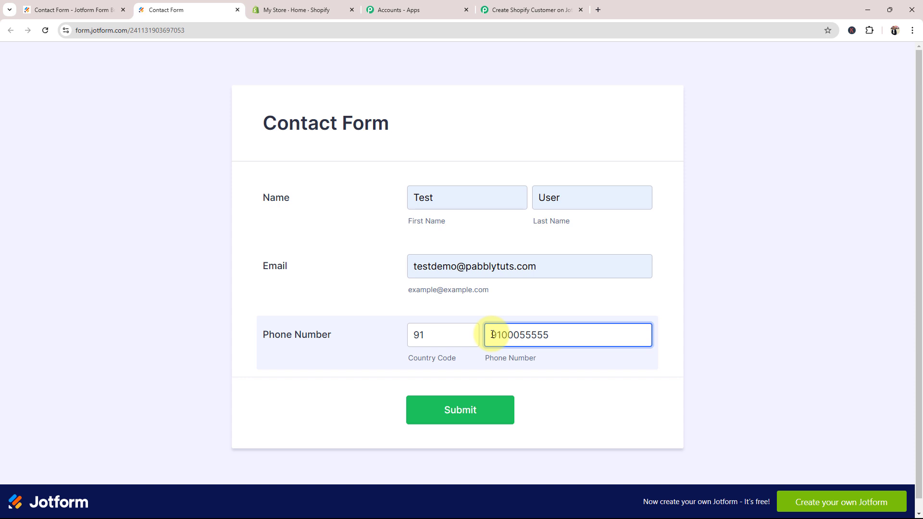
{"action": "left_click", "coordinate": [478, 417]}
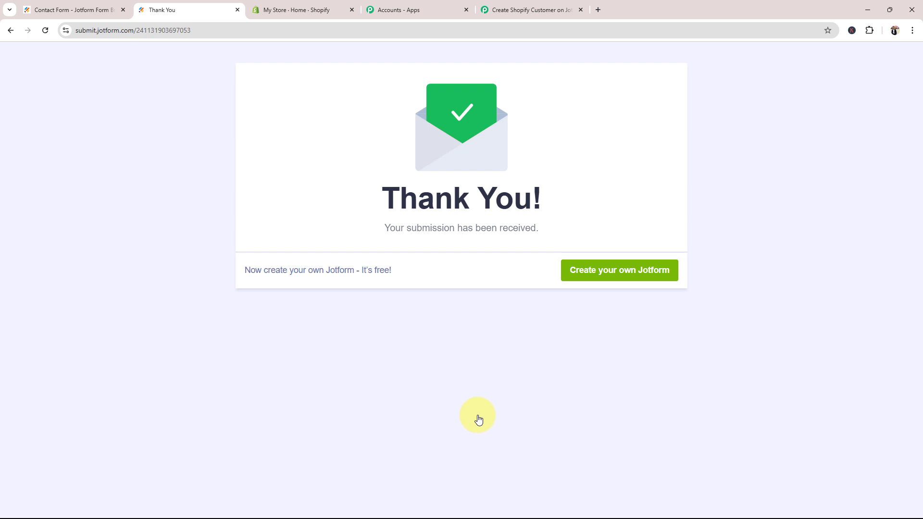
{"action": "left_click", "coordinate": [529, 9]}
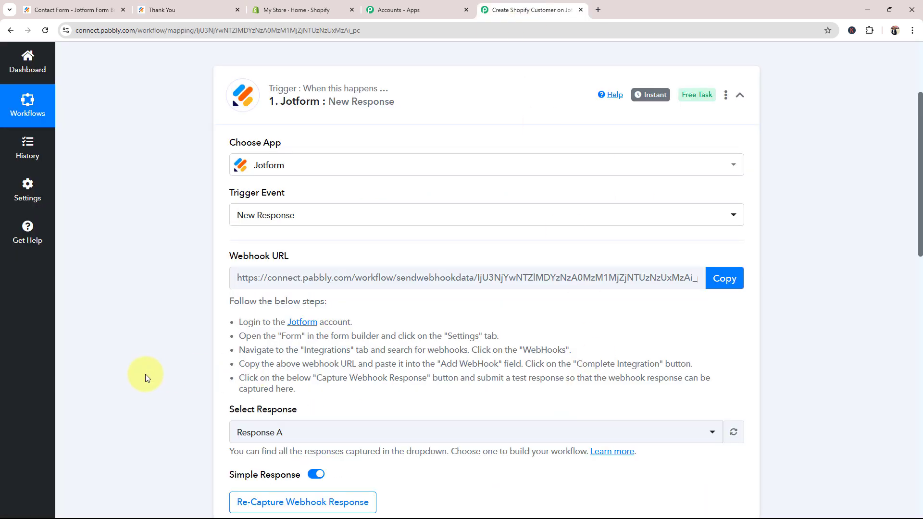
Review the captured name and email values in the Response Received table
{"action": "scroll", "coordinate": [146, 375], "scroll_direction": "down", "scroll_amount": 8}
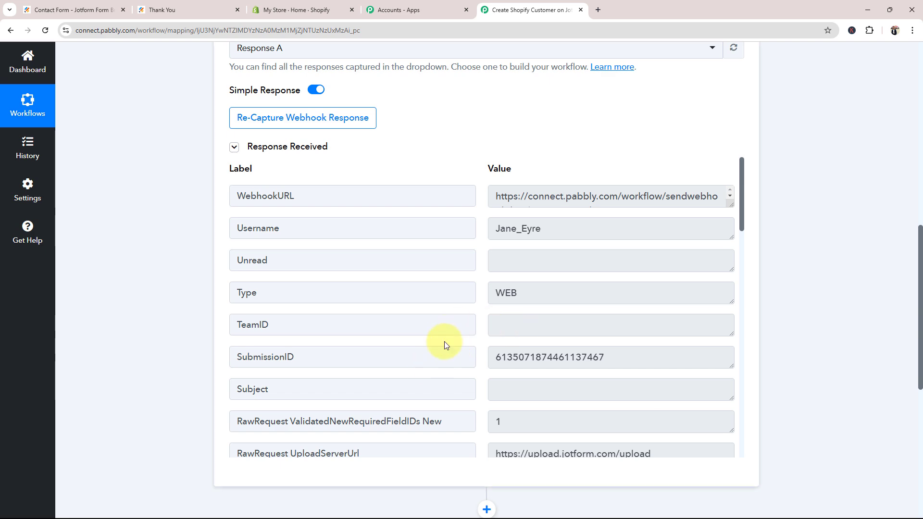
{"action": "scroll", "coordinate": [444, 341], "scroll_direction": "up", "scroll_amount": 4}
{"action": "left_click_drag", "start_coordinate": [228, 62], "coordinate": [148, 478]}
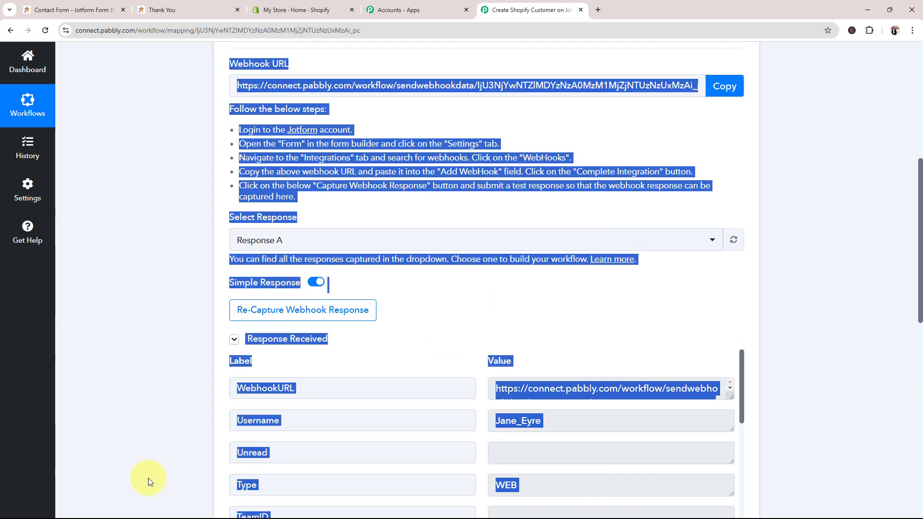
{"action": "left_click", "coordinate": [149, 478]}
{"action": "scroll", "coordinate": [175, 405], "scroll_direction": "down", "scroll_amount": 4}
{"action": "scroll", "coordinate": [614, 344], "scroll_direction": "down", "scroll_amount": 4}
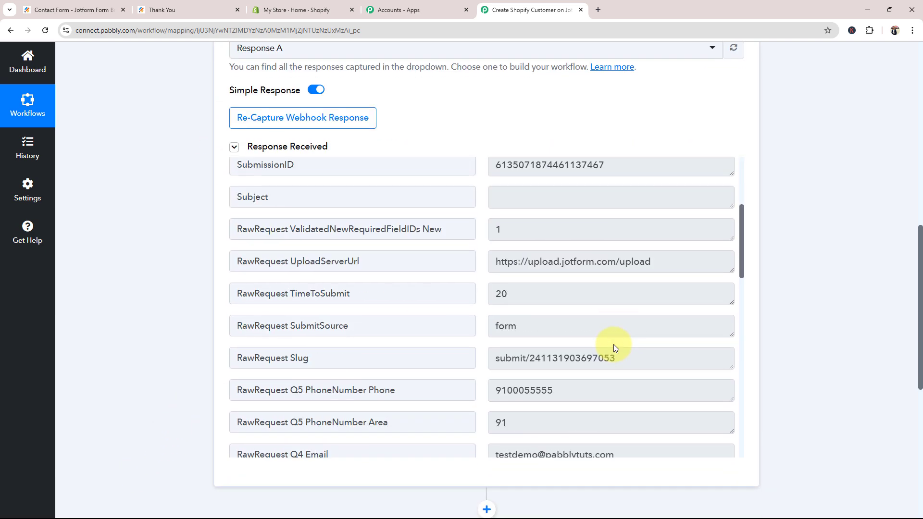
{"action": "scroll", "coordinate": [613, 345], "scroll_direction": "down", "scroll_amount": 2}
{"action": "left_click_drag", "start_coordinate": [518, 318], "coordinate": [439, 319]}
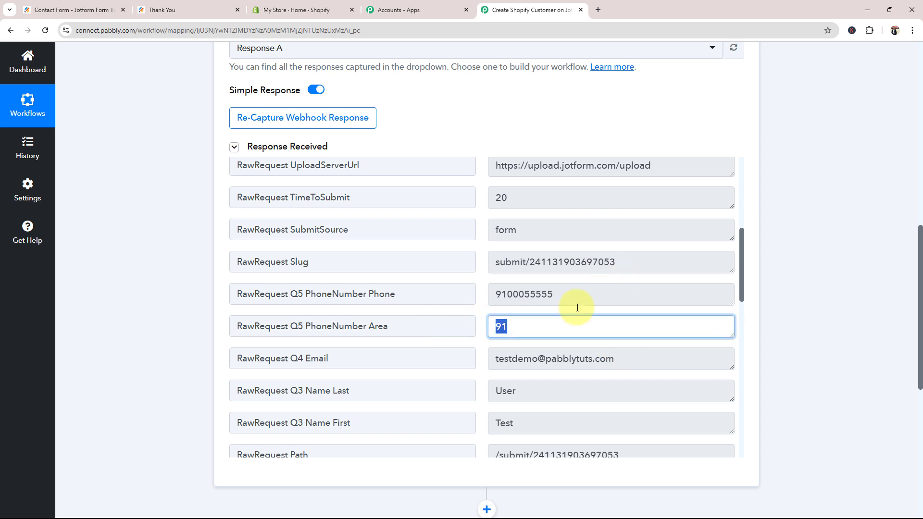
{"action": "left_click_drag", "start_coordinate": [653, 356], "coordinate": [489, 357]}
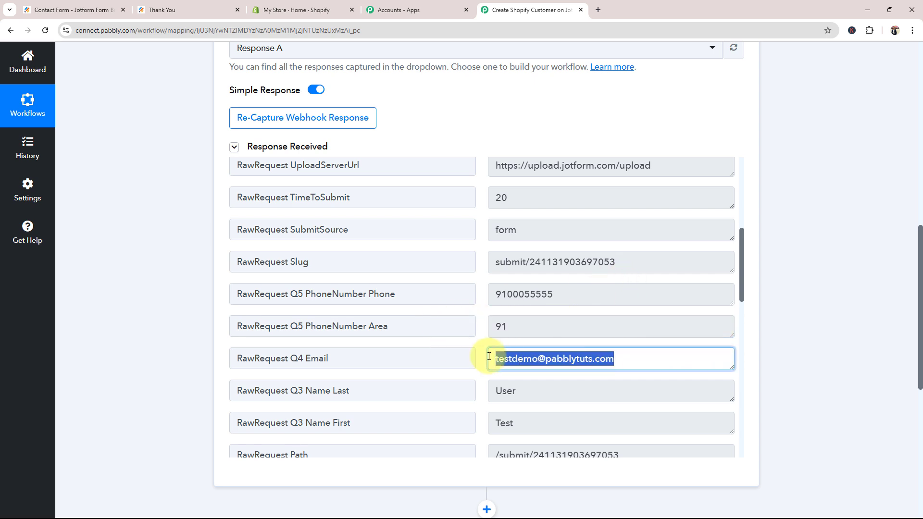
Check the remaining captured phone values and collapse the Jotform trigger step
{"action": "scroll", "coordinate": [583, 375], "scroll_direction": "down", "scroll_amount": 3}
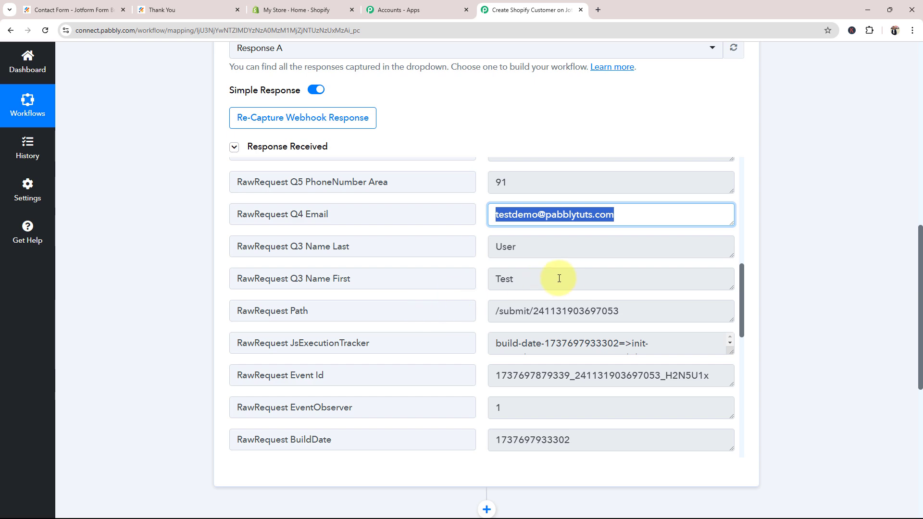
{"action": "left_click_drag", "start_coordinate": [560, 279], "coordinate": [401, 281]}
{"action": "left_click_drag", "start_coordinate": [526, 249], "coordinate": [486, 248]}
{"action": "scroll", "coordinate": [560, 320], "scroll_direction": "down", "scroll_amount": 9}
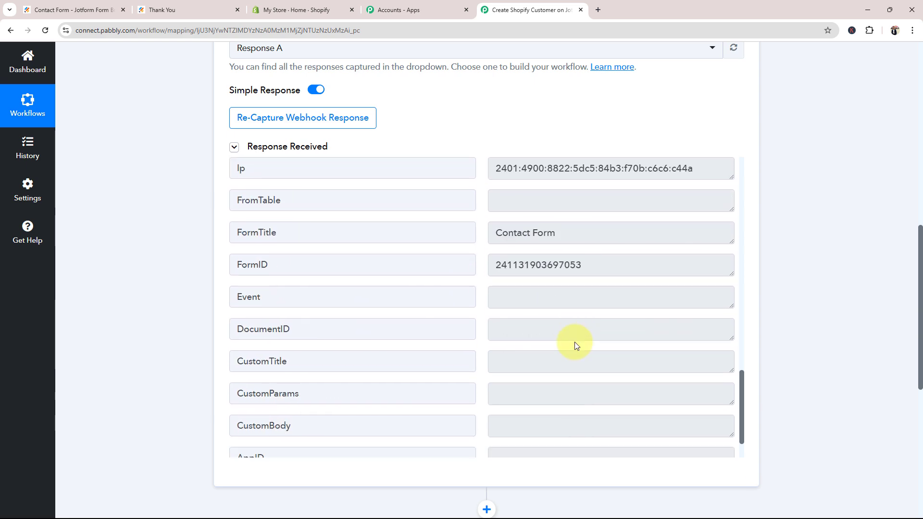
{"action": "scroll", "coordinate": [577, 346], "scroll_direction": "down", "scroll_amount": 7}
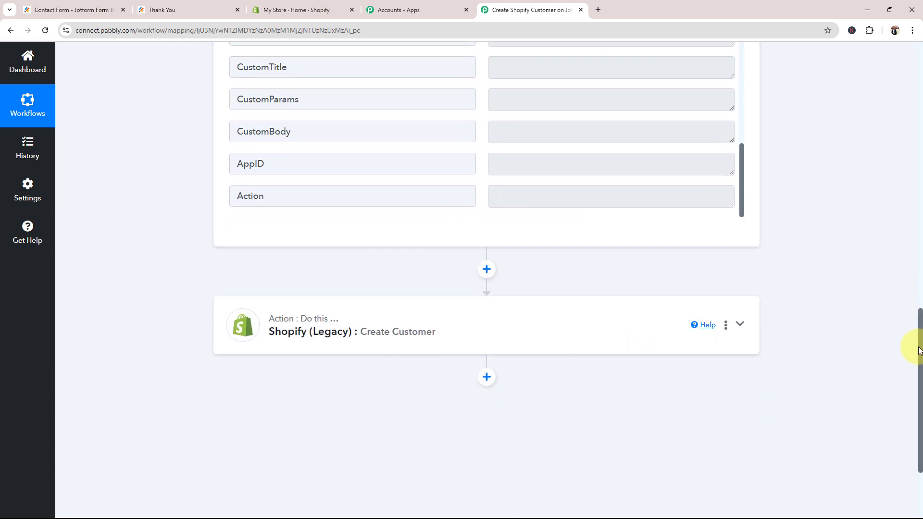
{"action": "left_click_drag", "start_coordinate": [918, 351], "coordinate": [913, 45]}
{"action": "left_click", "coordinate": [392, 232]}
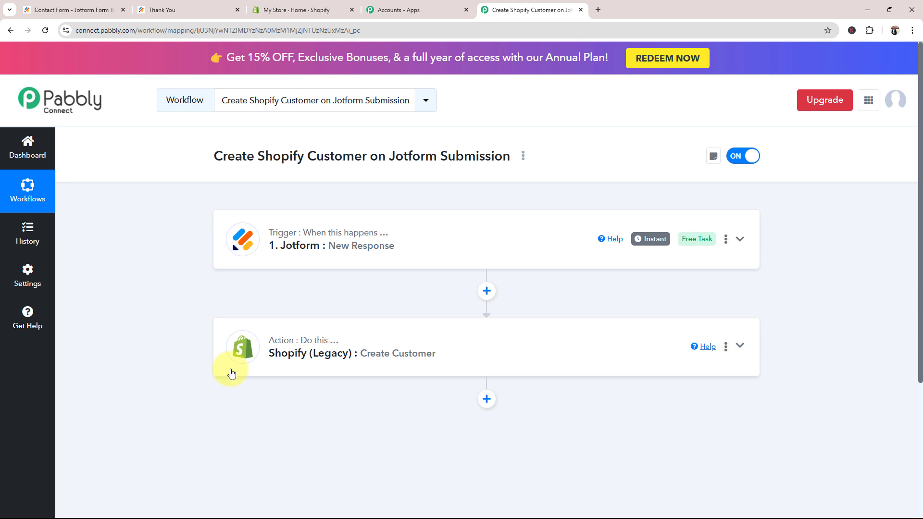
Expand the Shopify Create Customer action and choose to add a new connection
{"action": "left_click", "coordinate": [227, 354]}
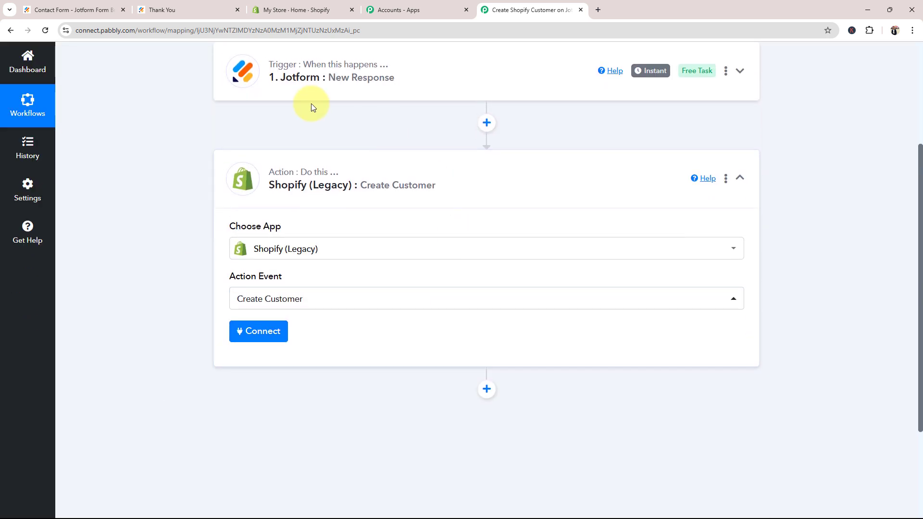
{"action": "left_click", "coordinate": [258, 329]}
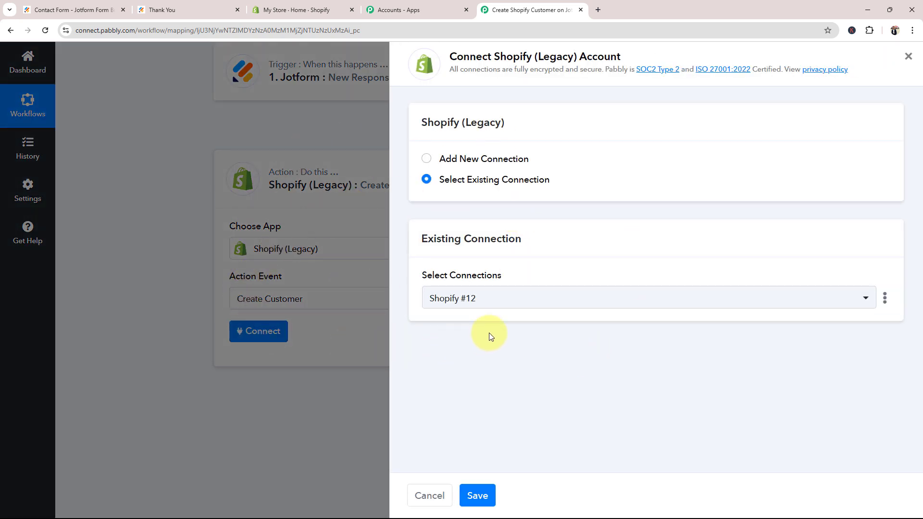
{"action": "left_click", "coordinate": [427, 159]}
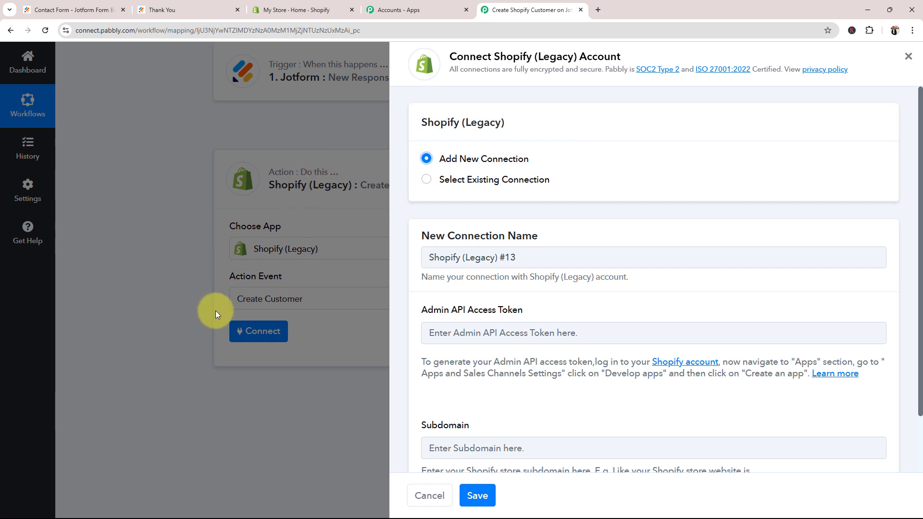
Review the Admin API Access Token and Subdomain fields, then go to the Shopify admin home
{"action": "scroll", "coordinate": [480, 361], "scroll_direction": "down", "scroll_amount": 2}
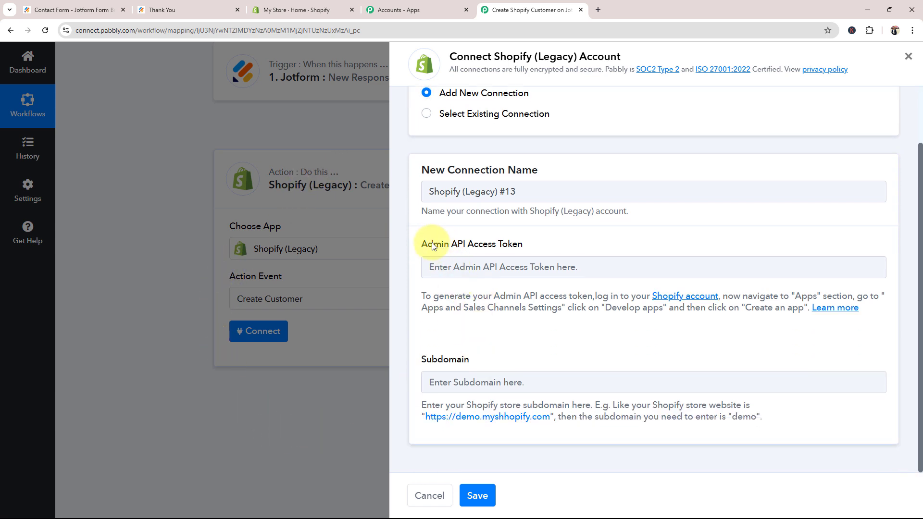
{"action": "left_click_drag", "start_coordinate": [428, 244], "coordinate": [525, 248]}
{"action": "left_click", "coordinate": [515, 332]}
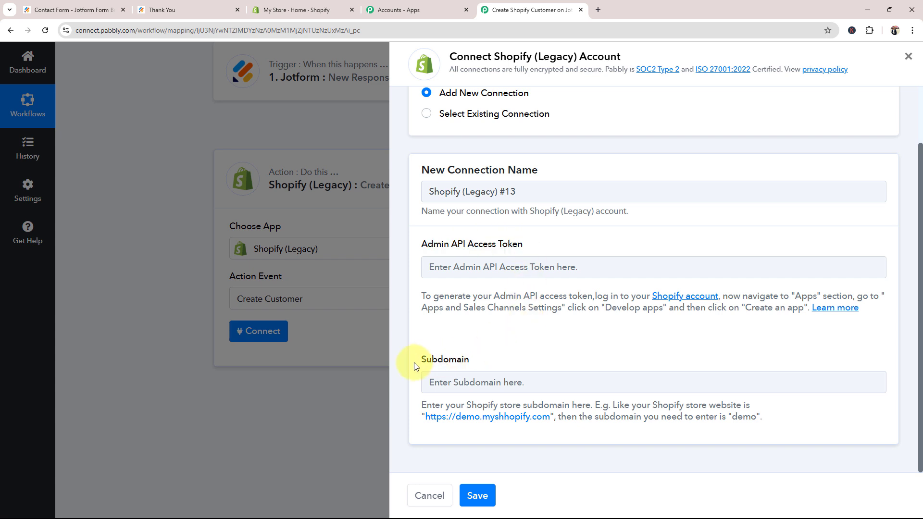
{"action": "left_click_drag", "start_coordinate": [414, 362], "coordinate": [527, 363]}
{"action": "left_click", "coordinate": [537, 354]}
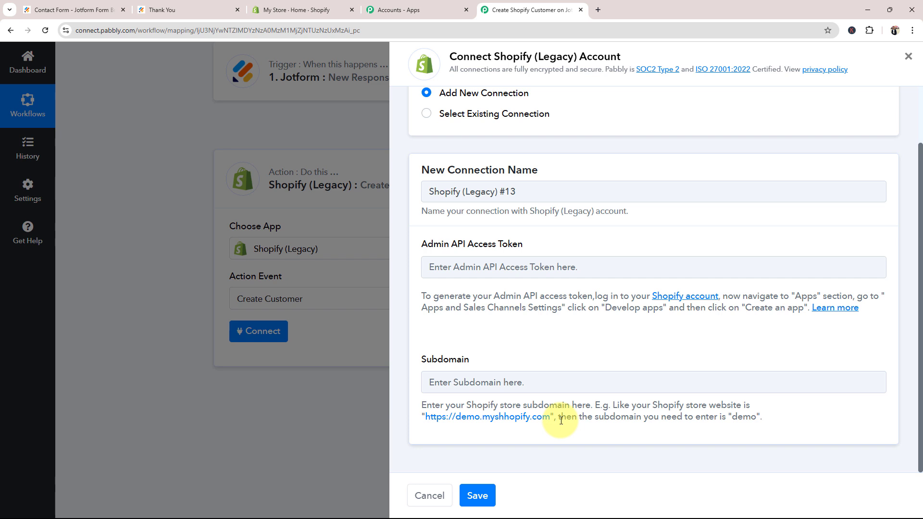
{"action": "left_click", "coordinate": [269, 10]}
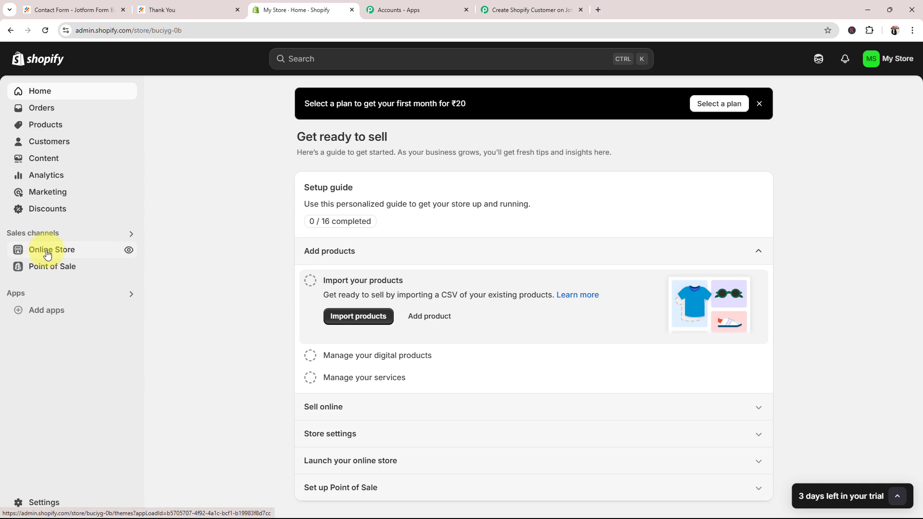
Copy subdomain buciyg-0b from the storefront address into Pabbly's Subdomain field and close the storefront
{"action": "left_click", "coordinate": [129, 250]}
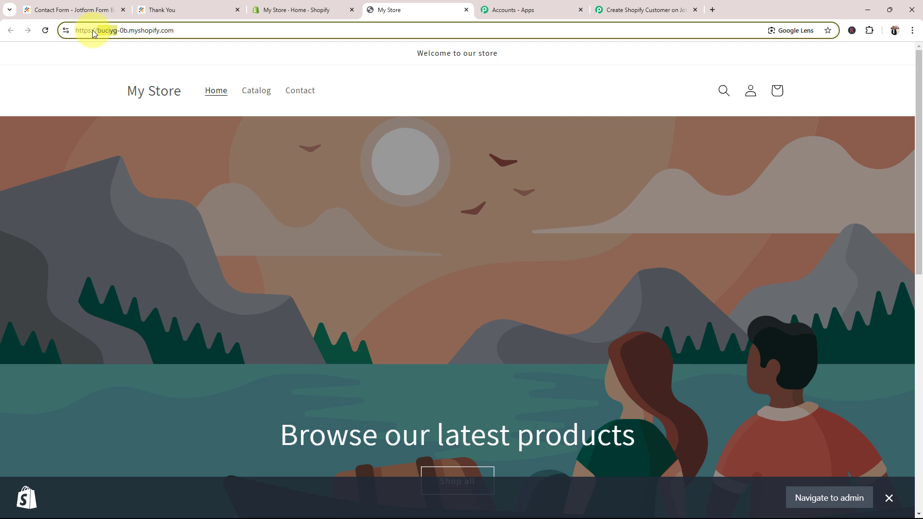
{"action": "double_click", "coordinate": [104, 30]}
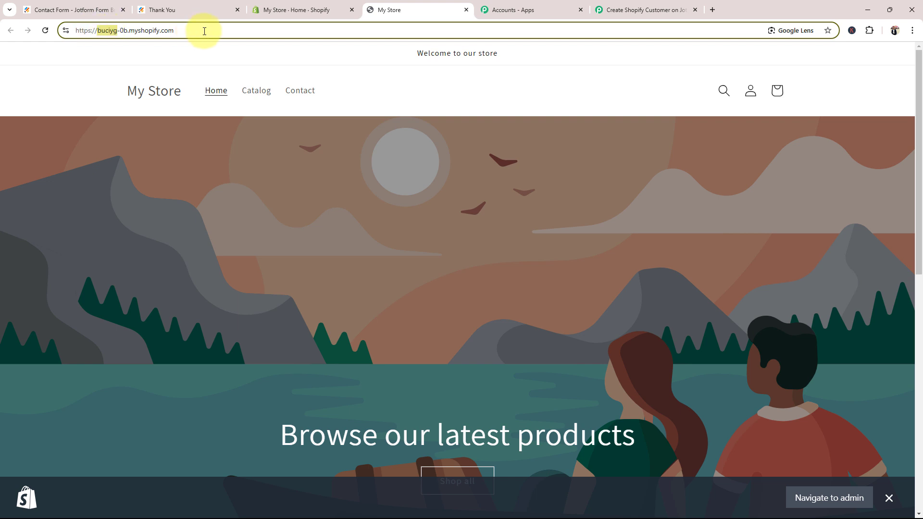
{"action": "left_click", "coordinate": [205, 31]}
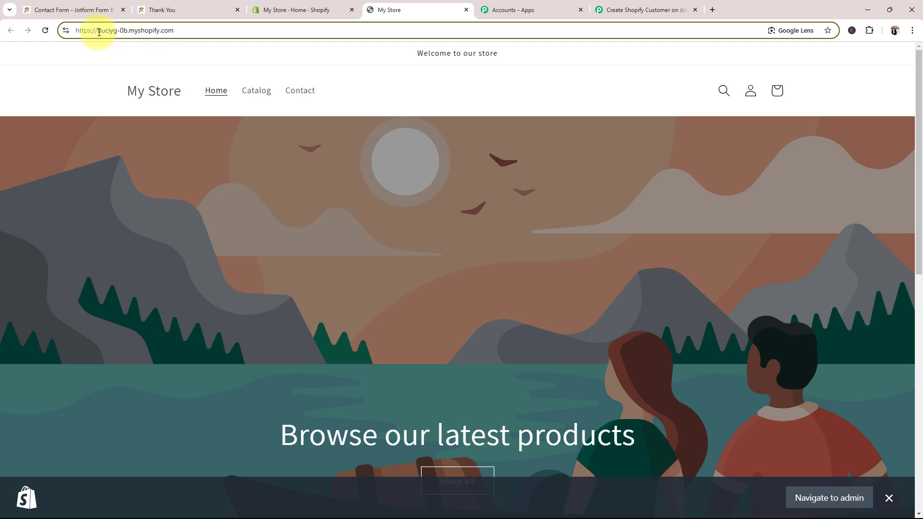
{"action": "left_click_drag", "start_coordinate": [99, 32], "coordinate": [125, 33]}
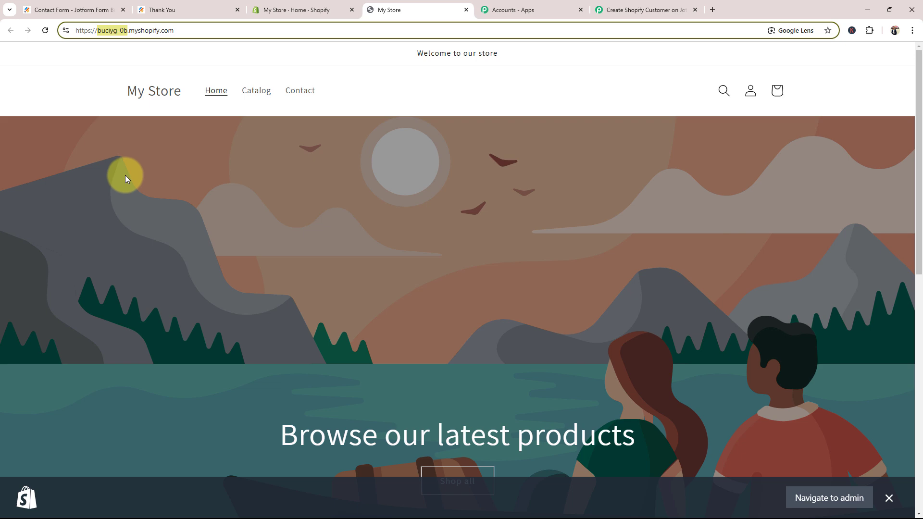
{"action": "left_click", "coordinate": [630, 10]}
{"action": "type", "text": "buciyg-0b"}
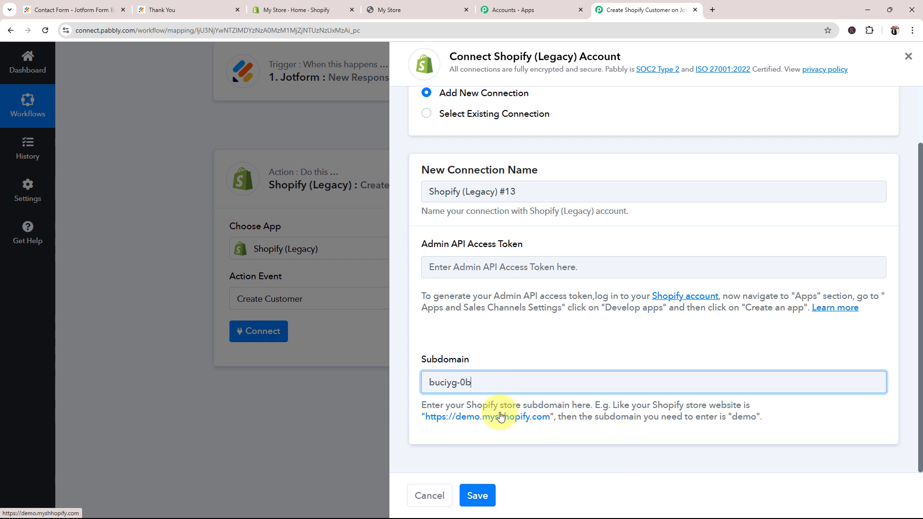
{"action": "left_click", "coordinate": [387, 9]}
{"action": "double_click", "coordinate": [112, 30]}
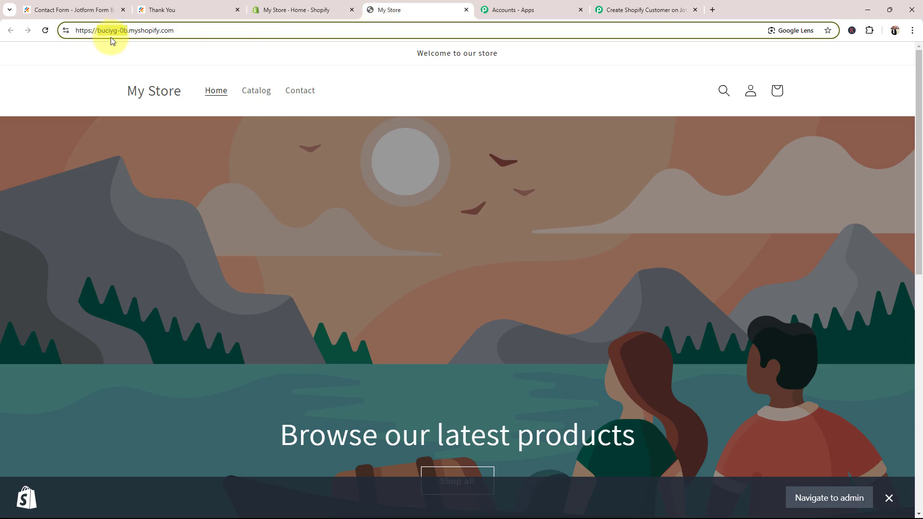
{"action": "left_click", "coordinate": [466, 9]}
{"action": "left_click", "coordinate": [518, 14]}
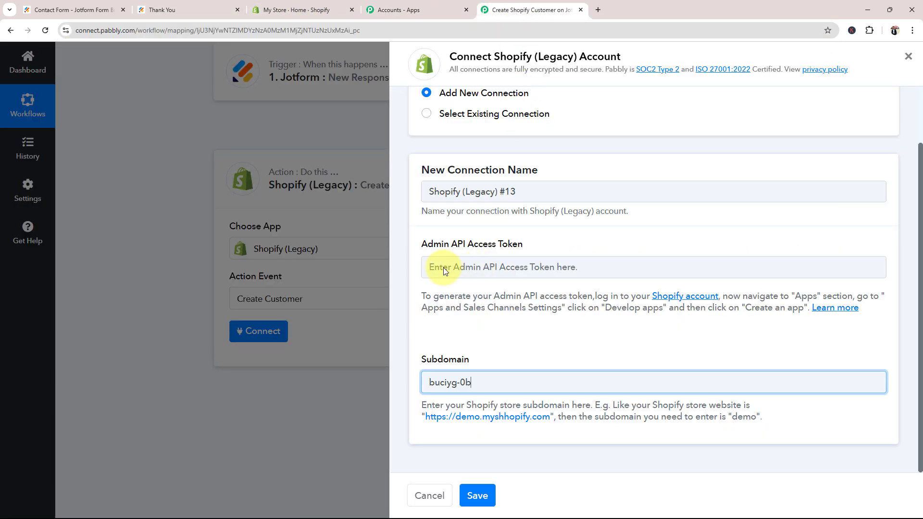
{"action": "left_click", "coordinate": [457, 335]}
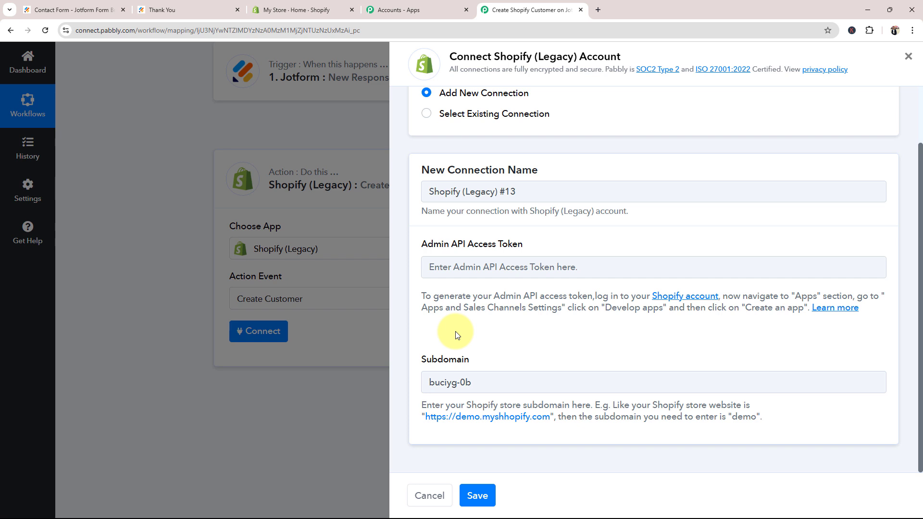
Navigate to Settings > Apps and sales channels > App development in the Shopify admin
{"action": "left_click", "coordinate": [299, 10]}
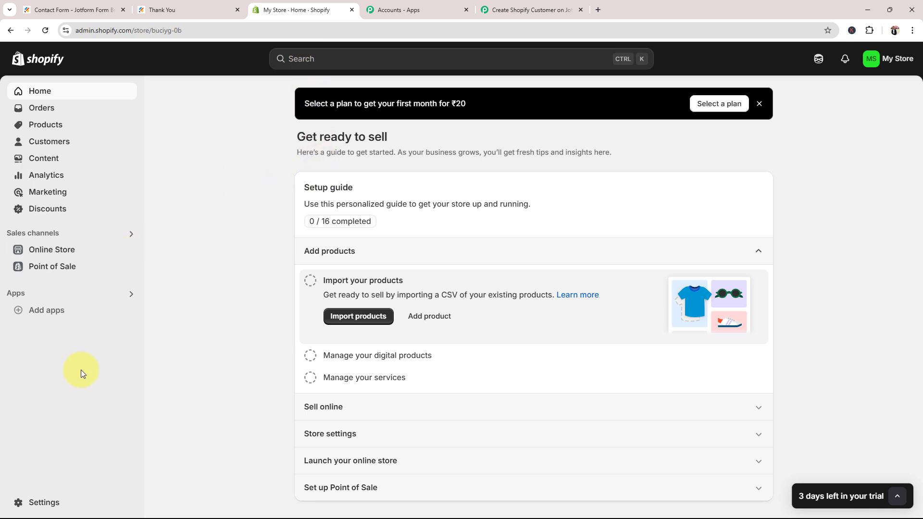
{"action": "left_click", "coordinate": [42, 500]}
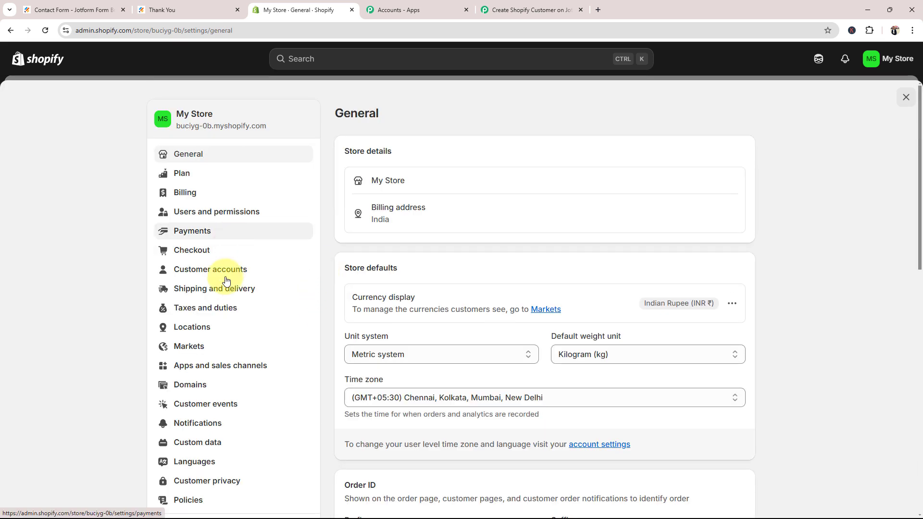
{"action": "left_click", "coordinate": [218, 373]}
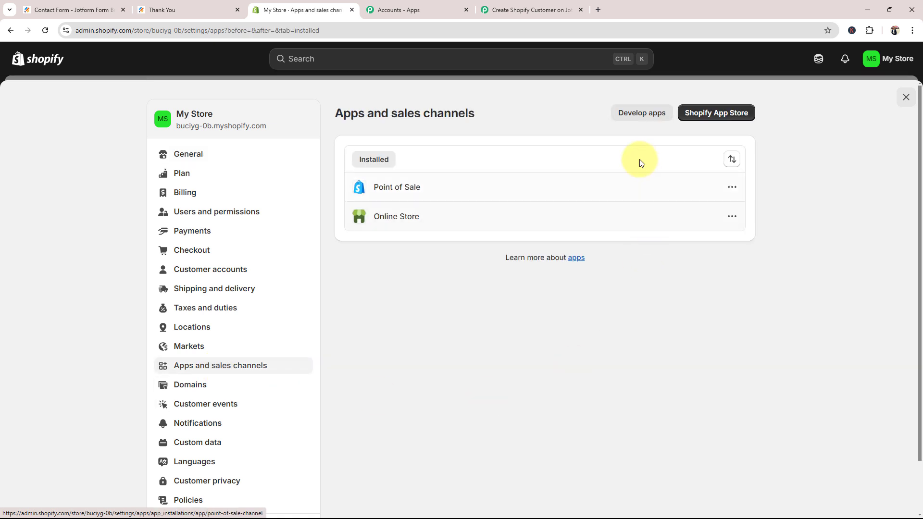
{"action": "left_click", "coordinate": [625, 116]}
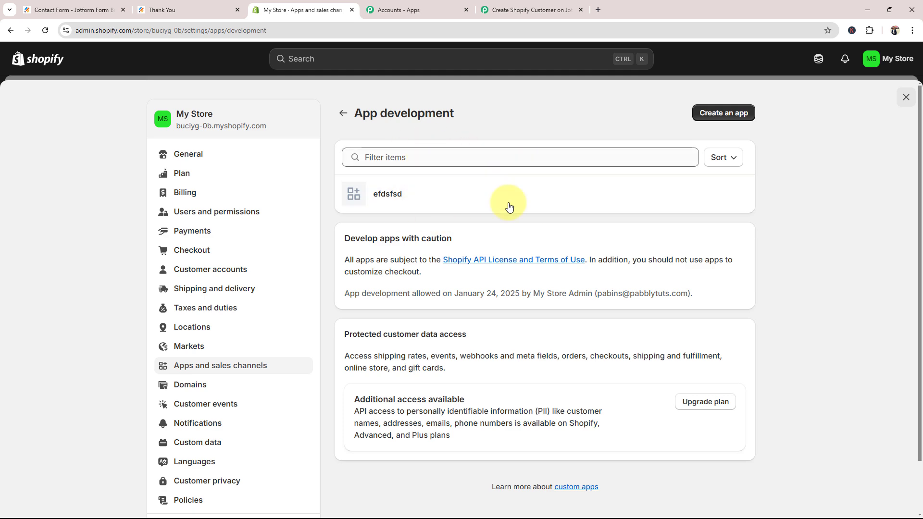
Create a new custom app named 'Test App'
{"action": "left_click", "coordinate": [724, 114]}
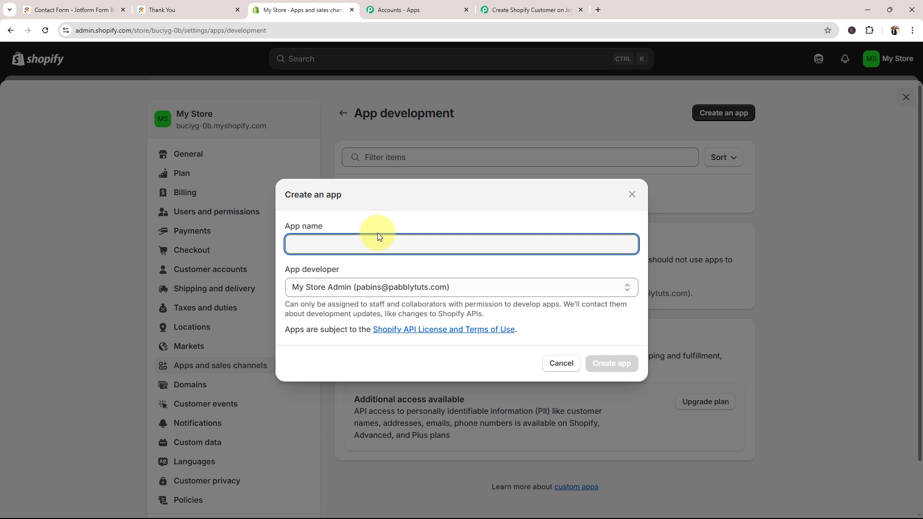
{"action": "key", "text": "Caps_Lock"}
{"action": "type", "text": "I"}
{"action": "key", "text": "Caps_Lock"}
{"action": "key", "text": "BackSpace"}
{"action": "key", "text": "Caps_Lock"}
{"action": "type", "text": "T"}
{"action": "key", "text": "Caps_Lock"}
{"action": "type", "text": "est"}
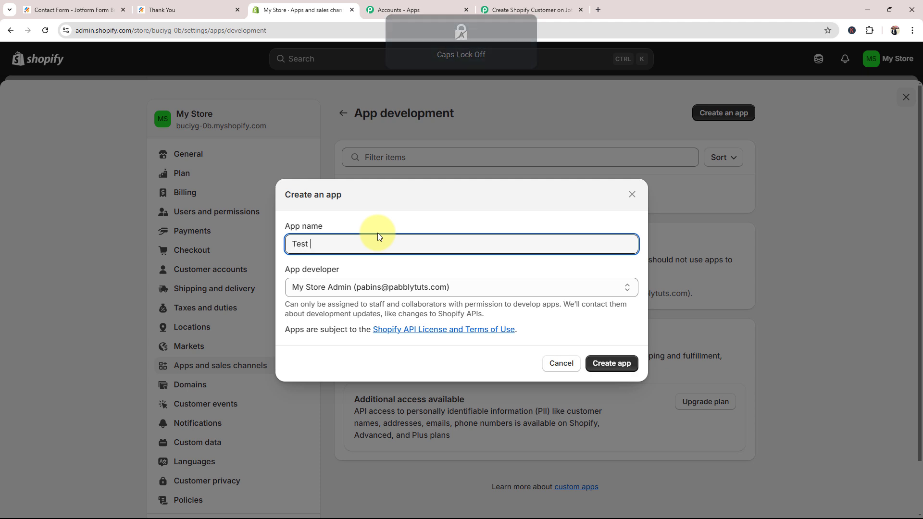
{"action": "key", "text": "Caps_Lock"}
{"action": "type", "text": "A"}
{"action": "key", "text": "Caps_Lock"}
{"action": "type", "text": "pp"}
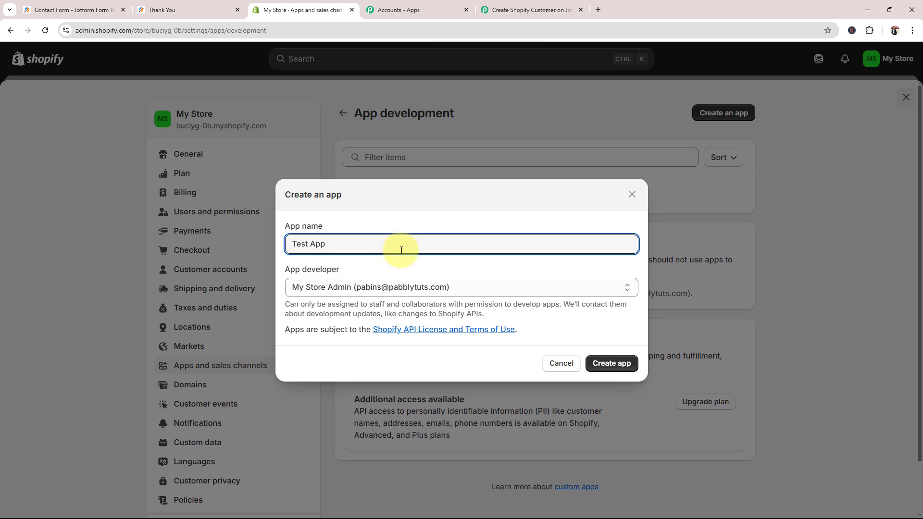
{"action": "left_click", "coordinate": [601, 364]}
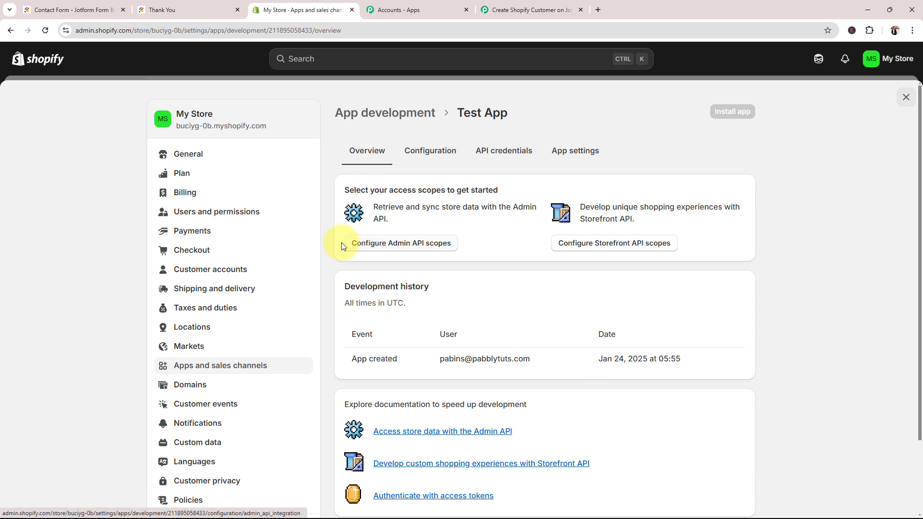
Filter Admin API scopes for 'Customer' and save write_customers and read_customers for Test App
{"action": "left_click", "coordinate": [397, 248]}
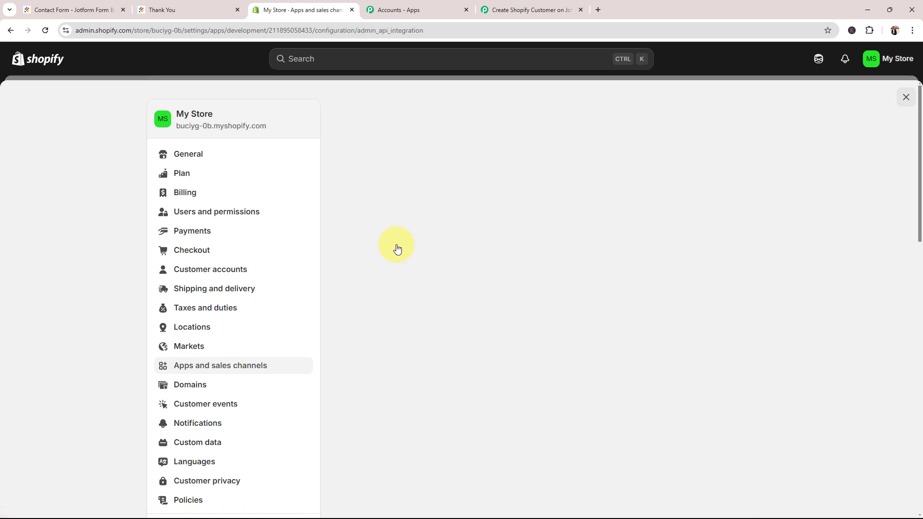
{"action": "left_click", "coordinate": [379, 287]}
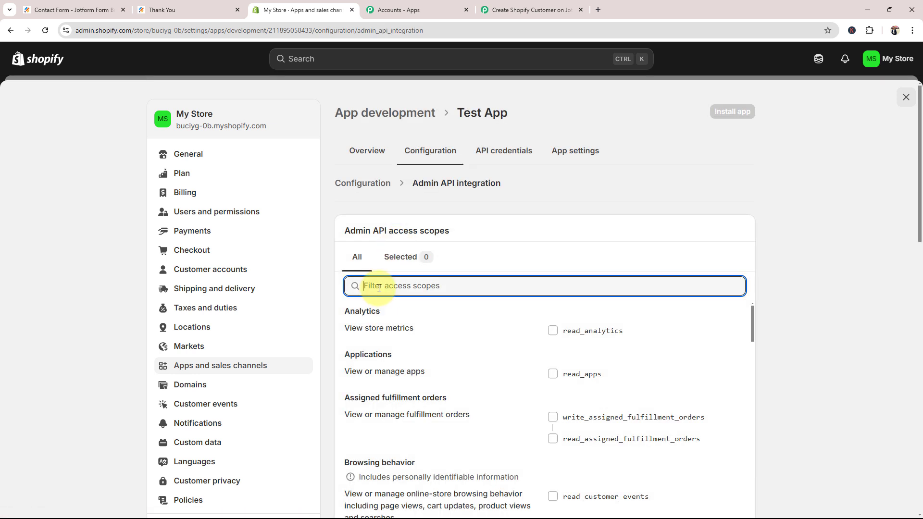
{"action": "key", "text": "Caps_Lock"}
{"action": "type", "text": "C"}
{"action": "key", "text": "Caps_Lock"}
{"action": "type", "text": "us"}
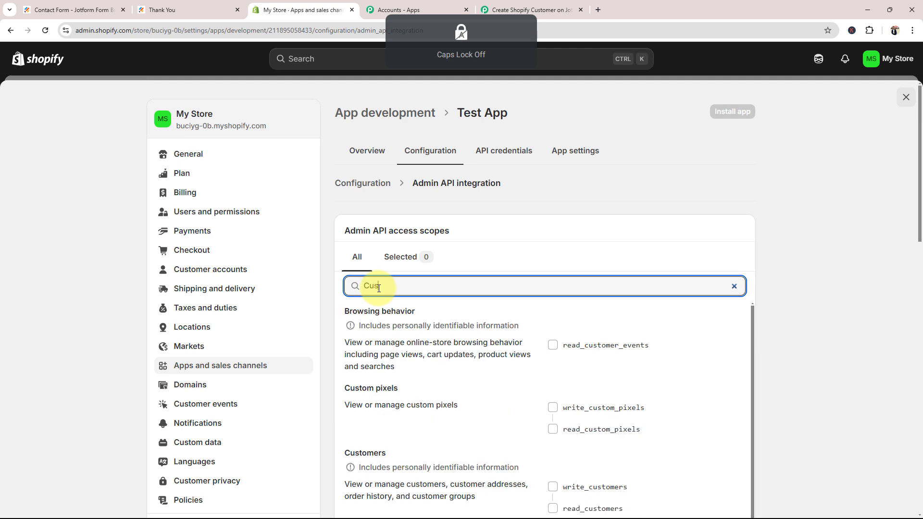
{"action": "left_click", "coordinate": [509, 10]}
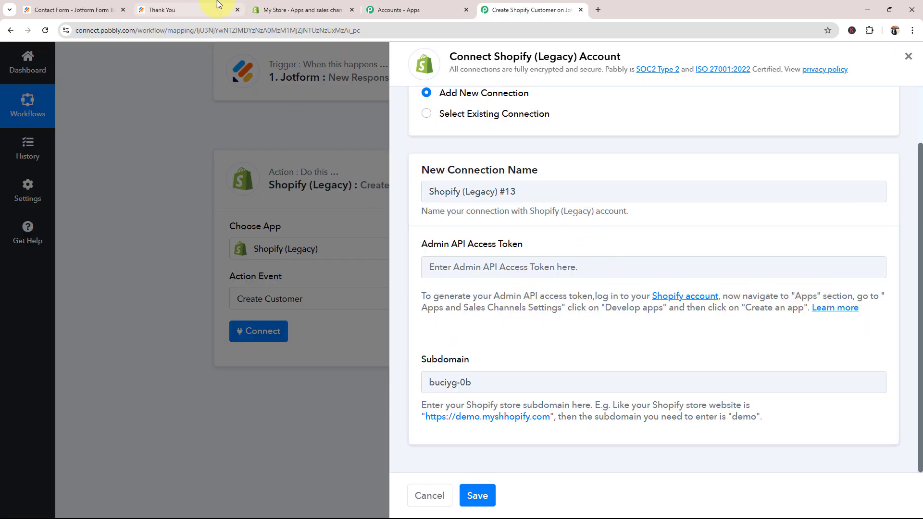
{"action": "left_click", "coordinate": [285, 11]}
{"action": "type", "text": "Cust"}
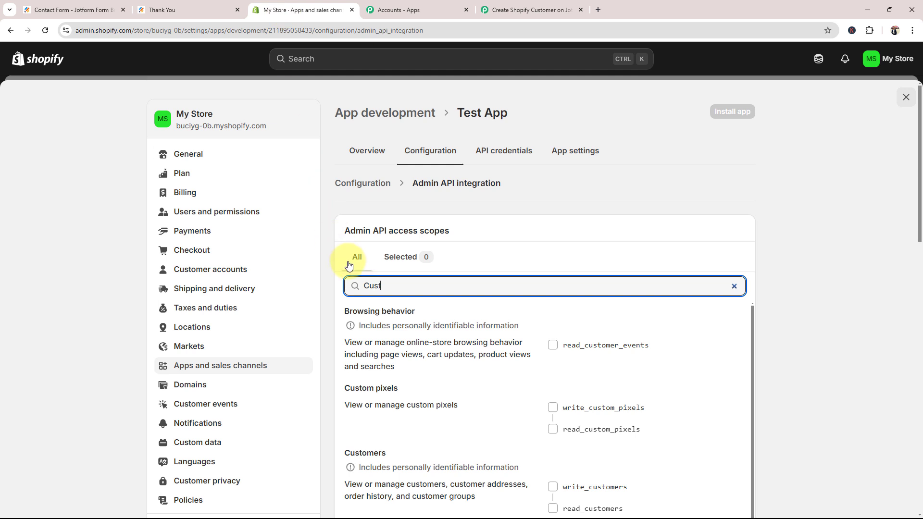
{"action": "type", "text": "omer"}
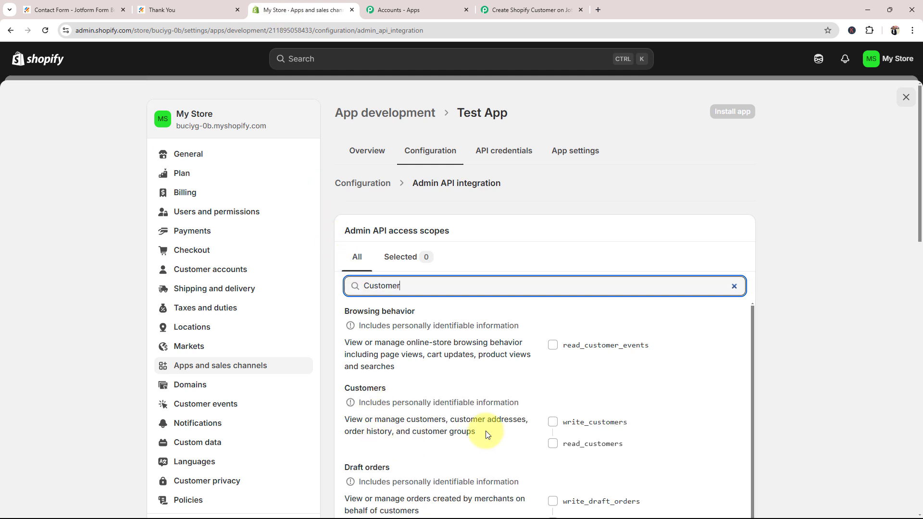
{"action": "left_click", "coordinate": [553, 422]}
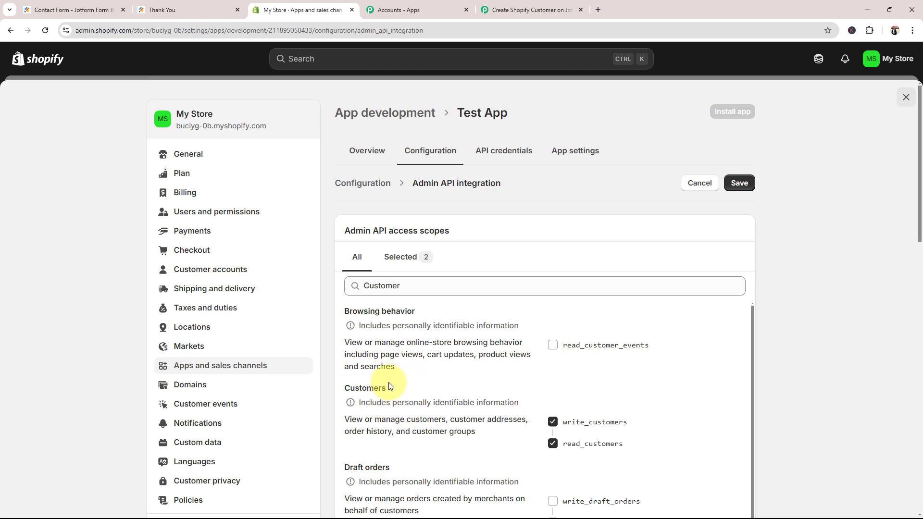
{"action": "left_click", "coordinate": [740, 183]}
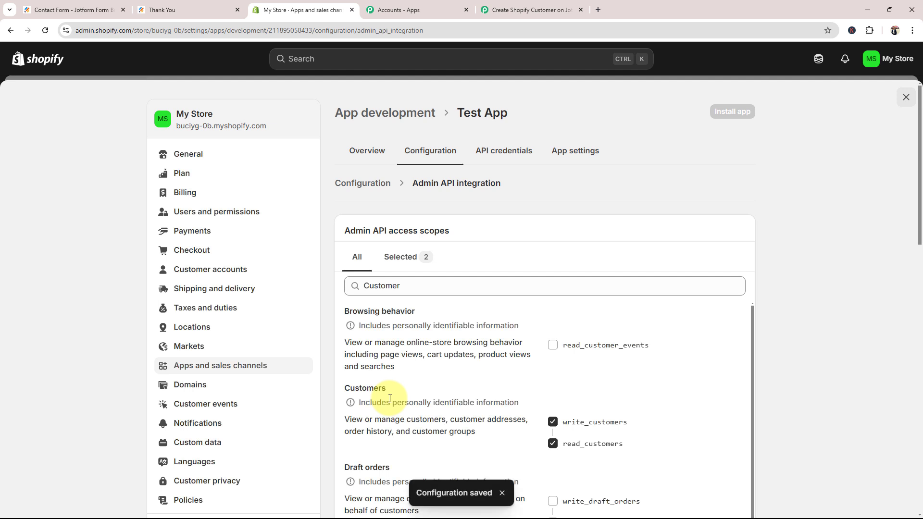
{"action": "left_click", "coordinate": [379, 152]}
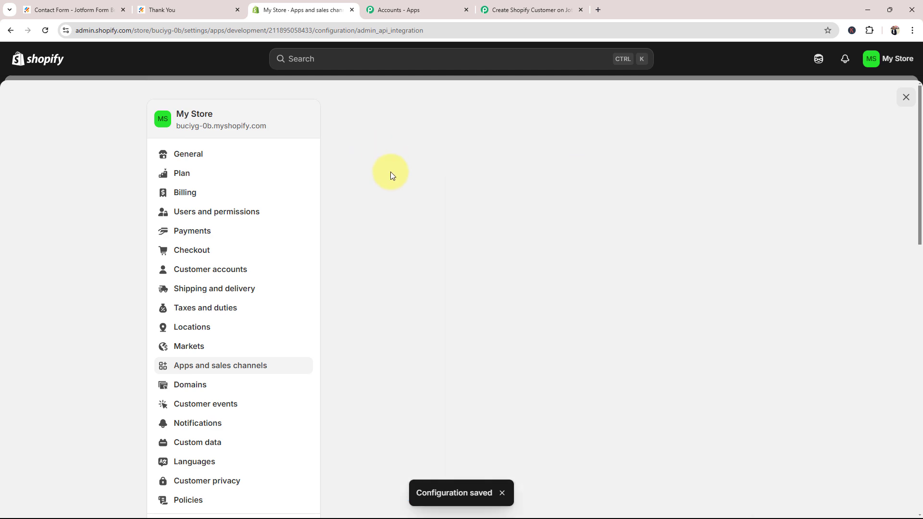
Install Test App and copy its revealed Admin API access token
{"action": "left_click", "coordinate": [725, 115]}
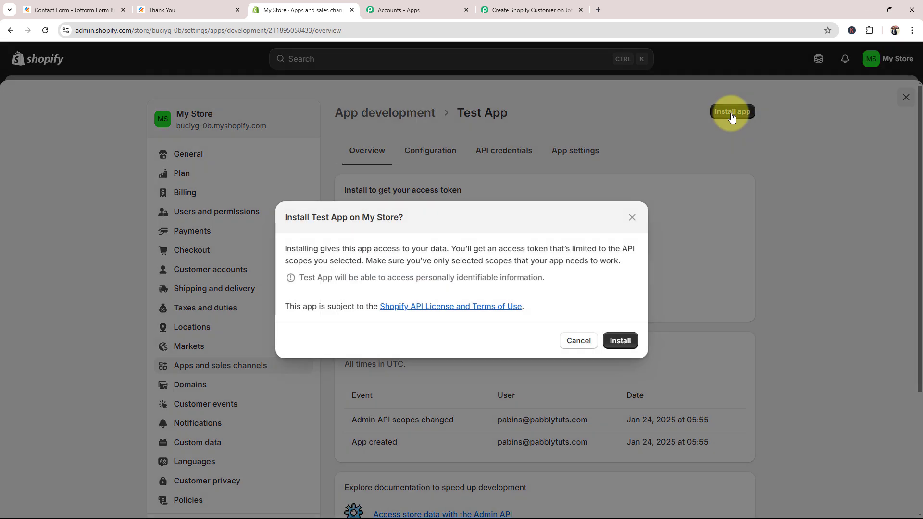
{"action": "left_click", "coordinate": [619, 341]}
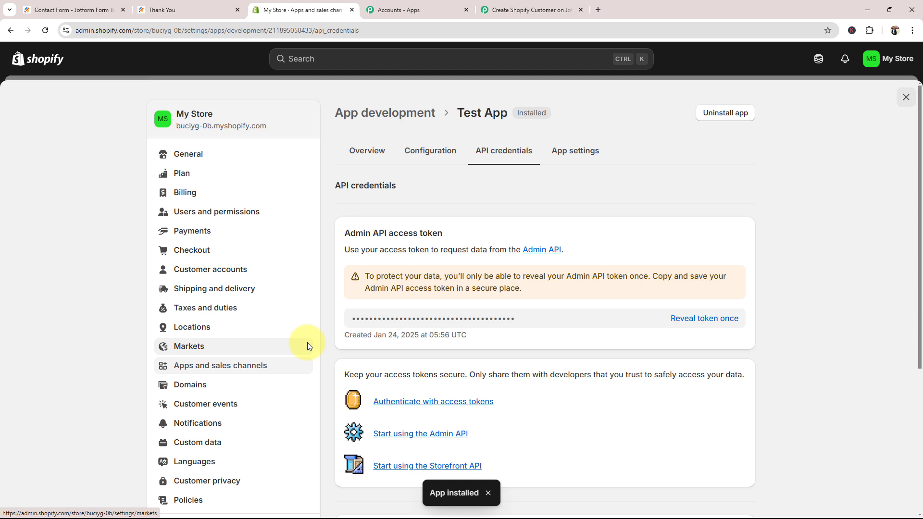
{"action": "left_click", "coordinate": [532, 323]}
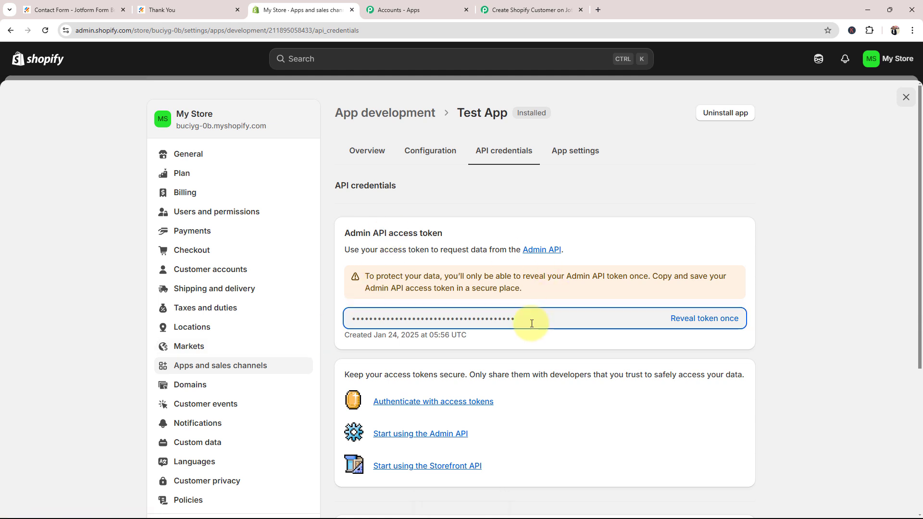
{"action": "left_click_drag", "start_coordinate": [530, 319], "coordinate": [351, 319]}
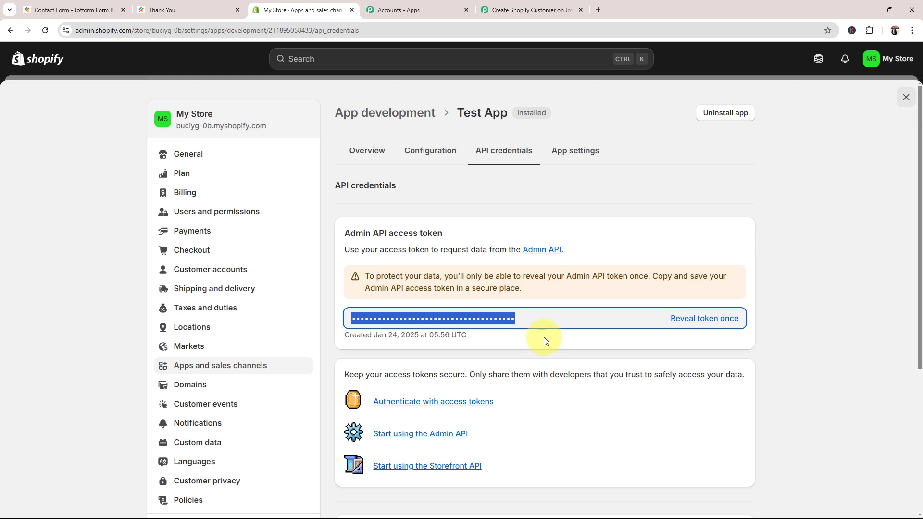
{"action": "left_click", "coordinate": [695, 318]}
{"action": "left_click", "coordinate": [733, 318]}
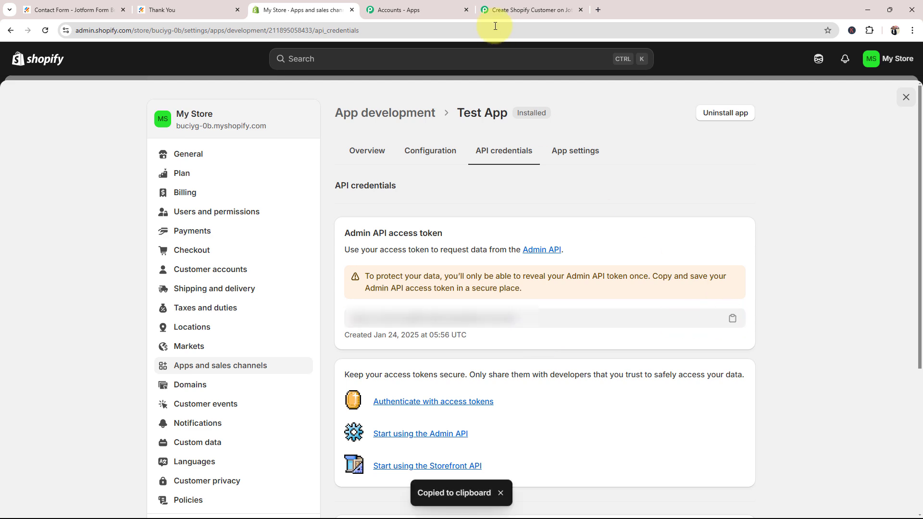
Paste the token into Pabbly's Admin API Access Token field and save the Shopify connection
{"action": "left_click", "coordinate": [510, 11]}
{"action": "left_click", "coordinate": [448, 267]}
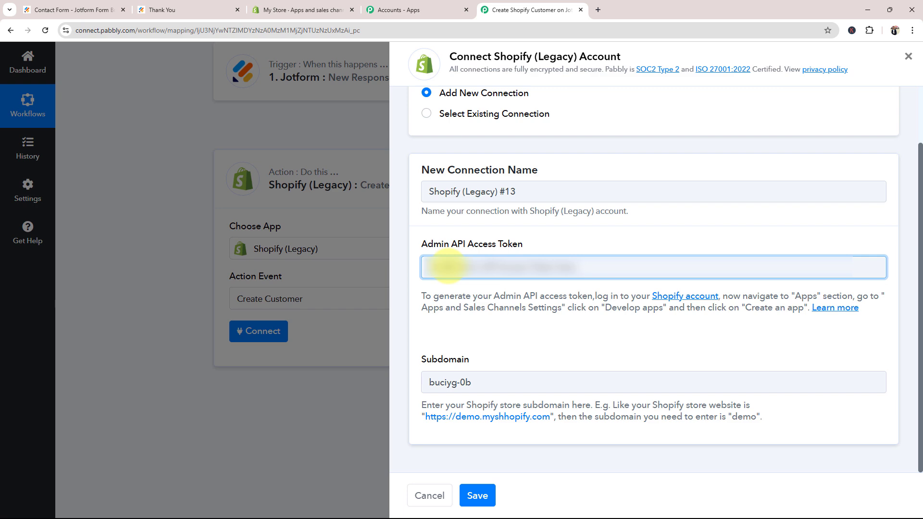
{"action": "left_click", "coordinate": [477, 496]}
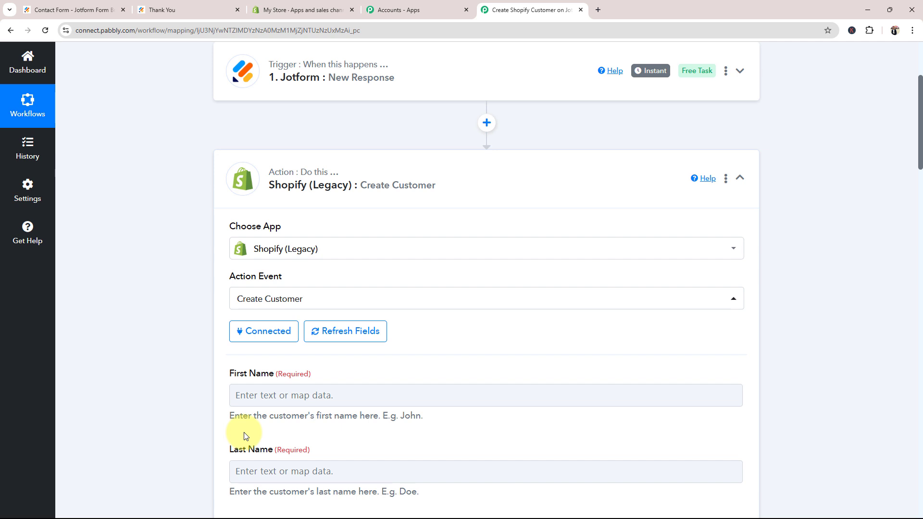
Look over the Create Customer fields, noting that Last Name is required
{"action": "scroll", "coordinate": [159, 360], "scroll_direction": "down", "scroll_amount": 3}
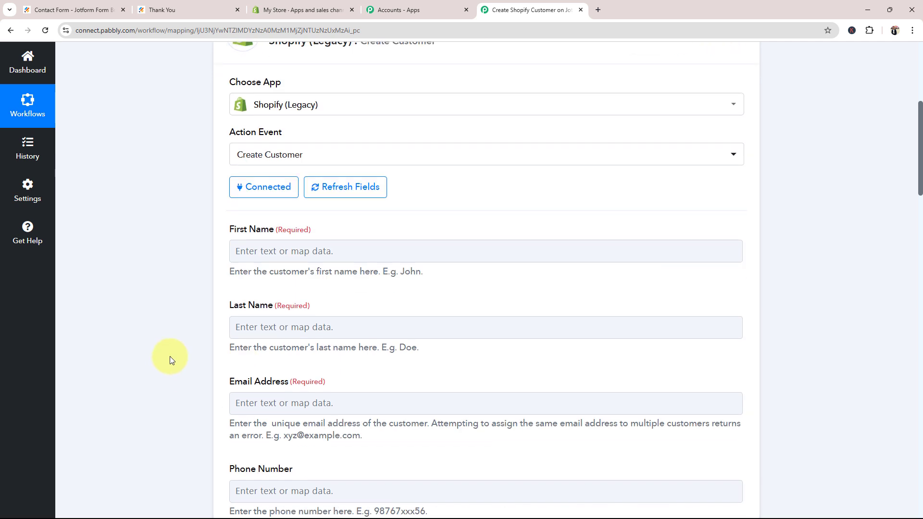
{"action": "left_click", "coordinate": [346, 327]}
{"action": "left_click_drag", "start_coordinate": [275, 306], "coordinate": [319, 308]}
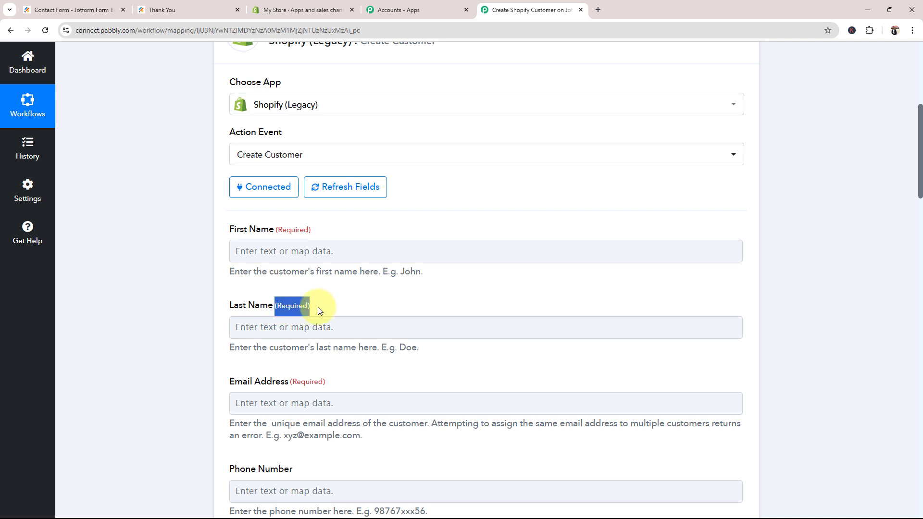
{"action": "left_click_drag", "start_coordinate": [288, 382], "coordinate": [361, 377]}
{"action": "left_click", "coordinate": [143, 349]}
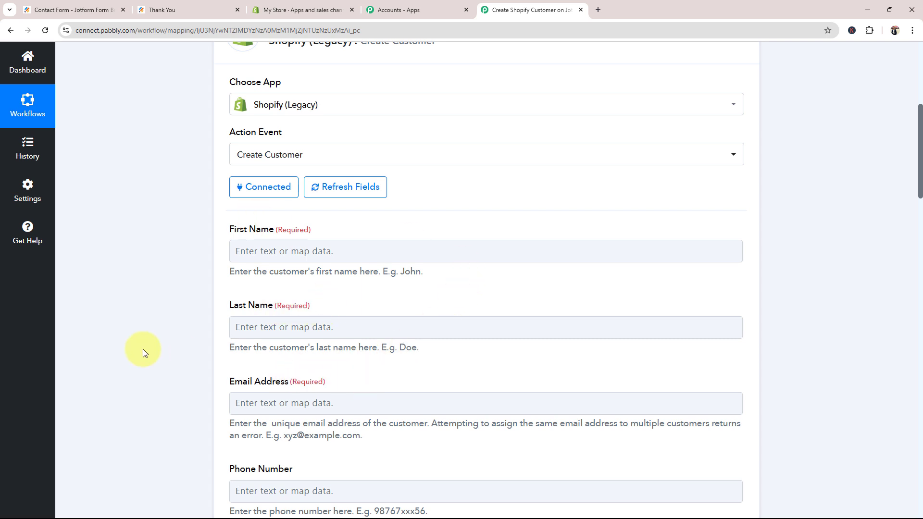
{"action": "scroll", "coordinate": [134, 343], "scroll_direction": "down", "scroll_amount": 2}
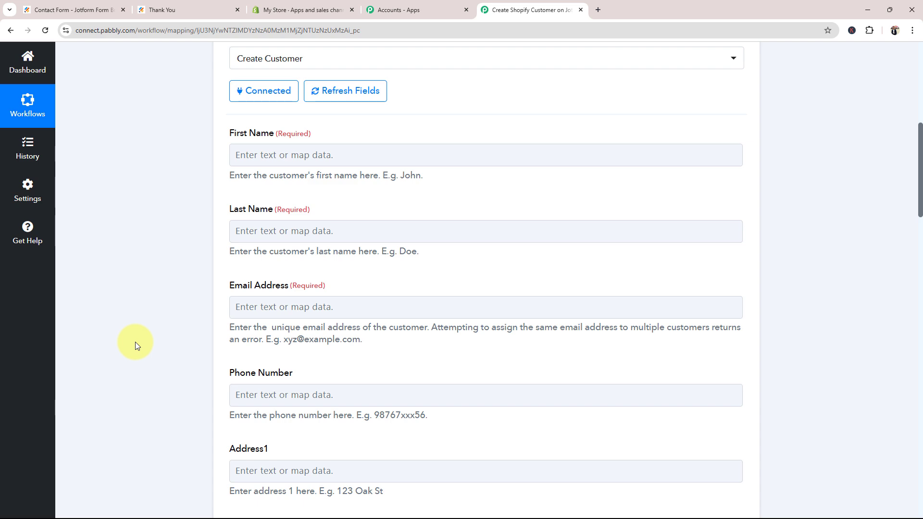
{"action": "scroll", "coordinate": [136, 346], "scroll_direction": "up", "scroll_amount": 1}
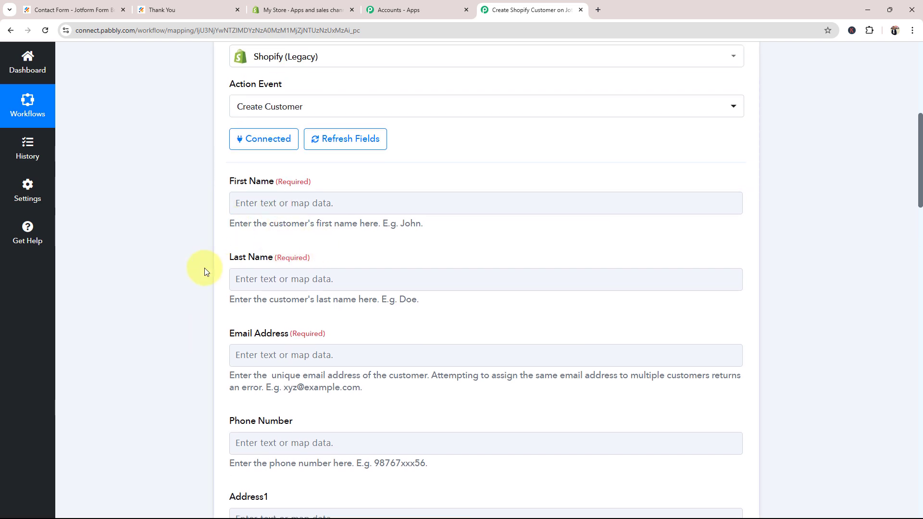
{"action": "scroll", "coordinate": [206, 268], "scroll_direction": "up", "scroll_amount": 5}
{"action": "scroll", "coordinate": [189, 290], "scroll_direction": "down", "scroll_amount": 6}
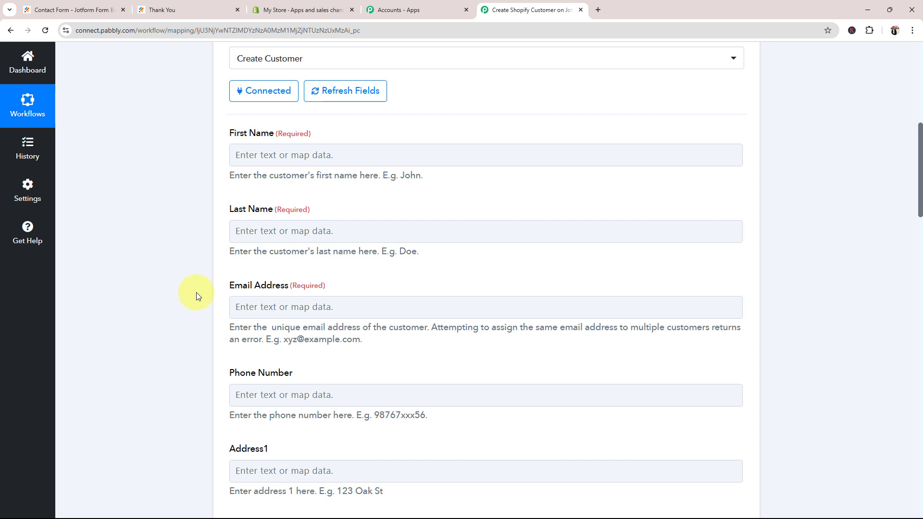
Map the Jotform response's first name into the First Name field
{"action": "left_click", "coordinate": [258, 163]}
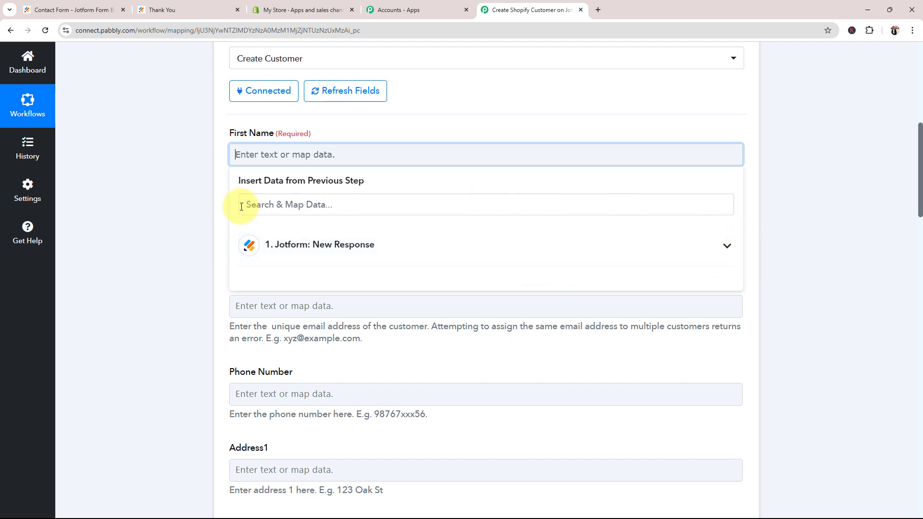
{"action": "left_click", "coordinate": [727, 249]}
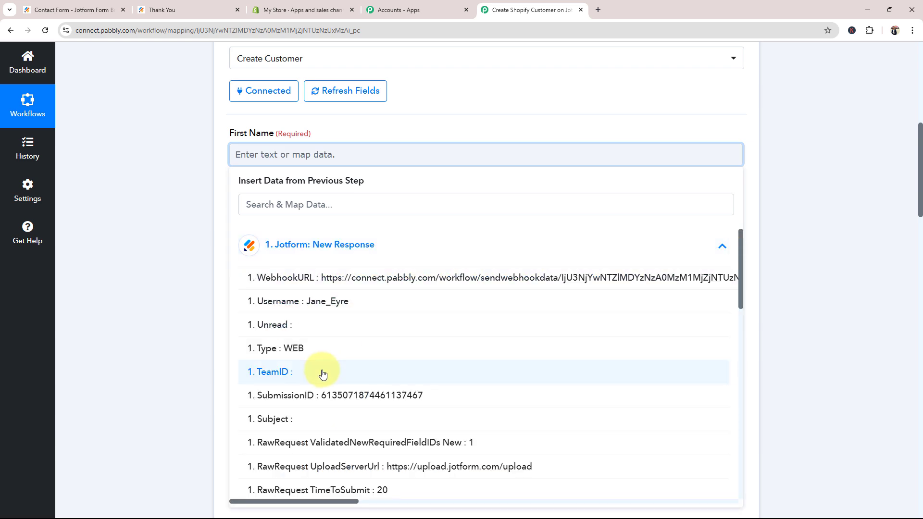
{"action": "scroll", "coordinate": [327, 380], "scroll_direction": "down", "scroll_amount": 5}
{"action": "scroll", "coordinate": [327, 380], "scroll_direction": "down", "scroll_amount": 5}
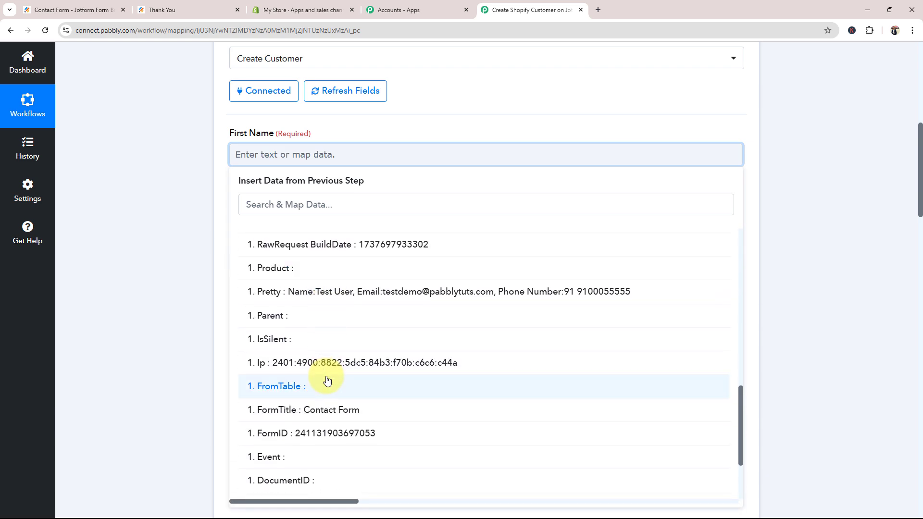
{"action": "scroll", "coordinate": [327, 380], "scroll_direction": "up", "scroll_amount": 5}
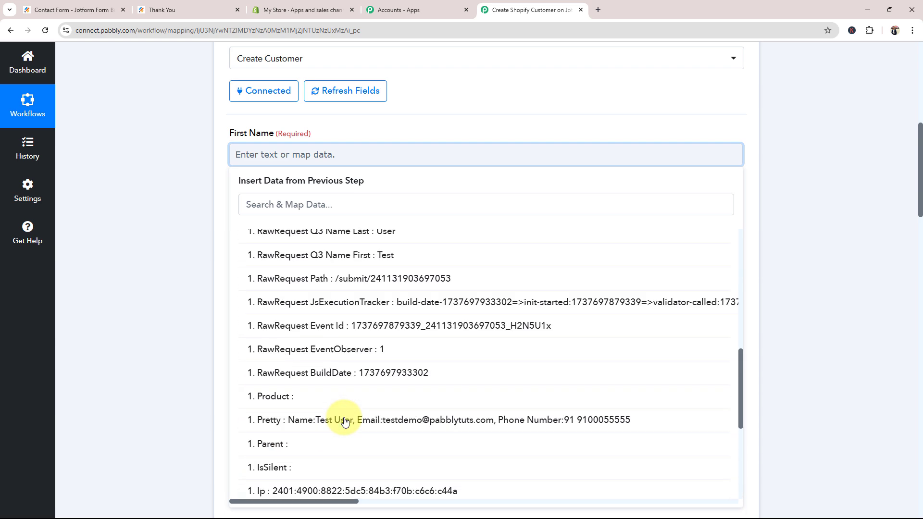
{"action": "scroll", "coordinate": [346, 421], "scroll_direction": "up", "scroll_amount": 2}
{"action": "left_click", "coordinate": [312, 349]}
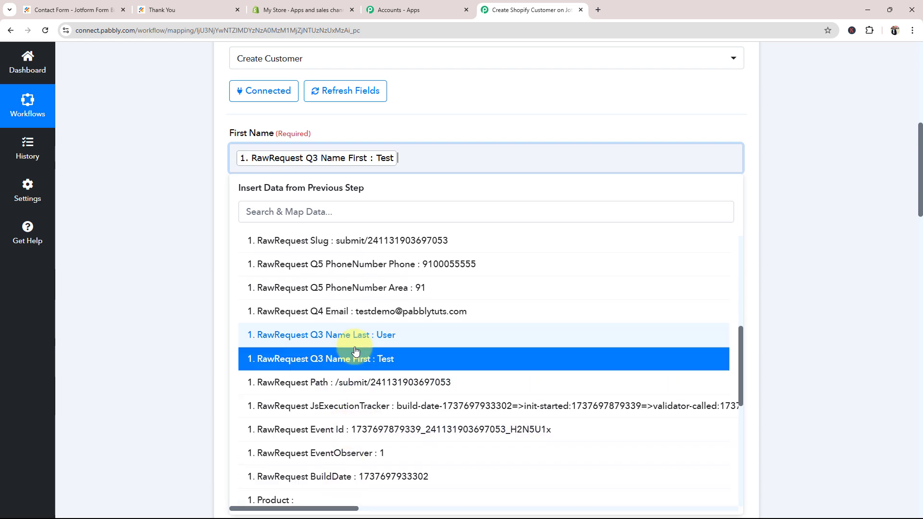
{"action": "left_click", "coordinate": [152, 185]}
{"action": "scroll", "coordinate": [208, 241], "scroll_direction": "down", "scroll_amount": 2}
Map Q3 Name Last into Last Name and Q4 Email into Email Address
{"action": "left_click", "coordinate": [242, 141]}
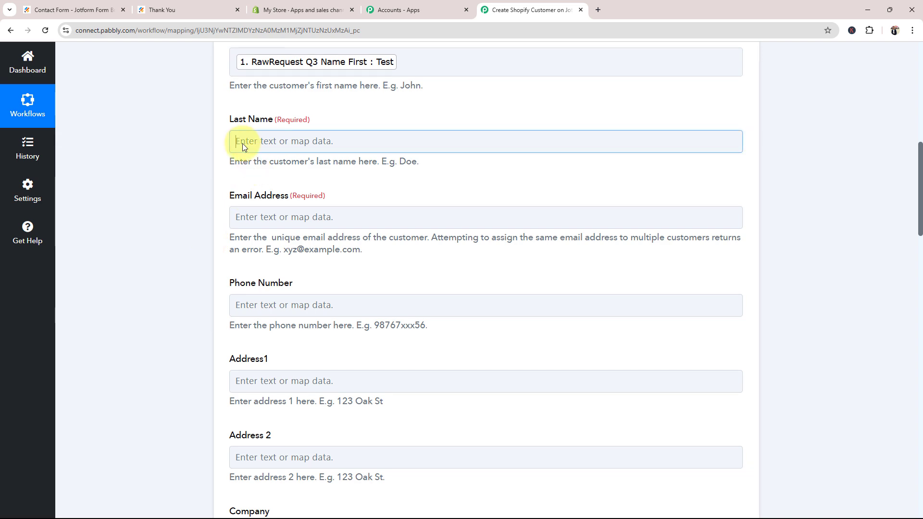
{"action": "left_click", "coordinate": [287, 231]}
{"action": "scroll", "coordinate": [261, 380], "scroll_direction": "down", "scroll_amount": 6}
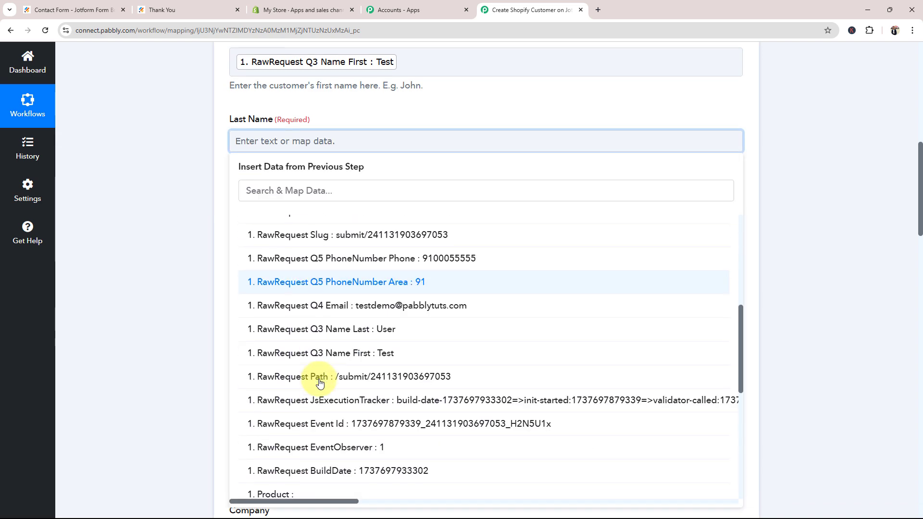
{"action": "left_click", "coordinate": [340, 330]}
{"action": "left_click", "coordinate": [145, 213]}
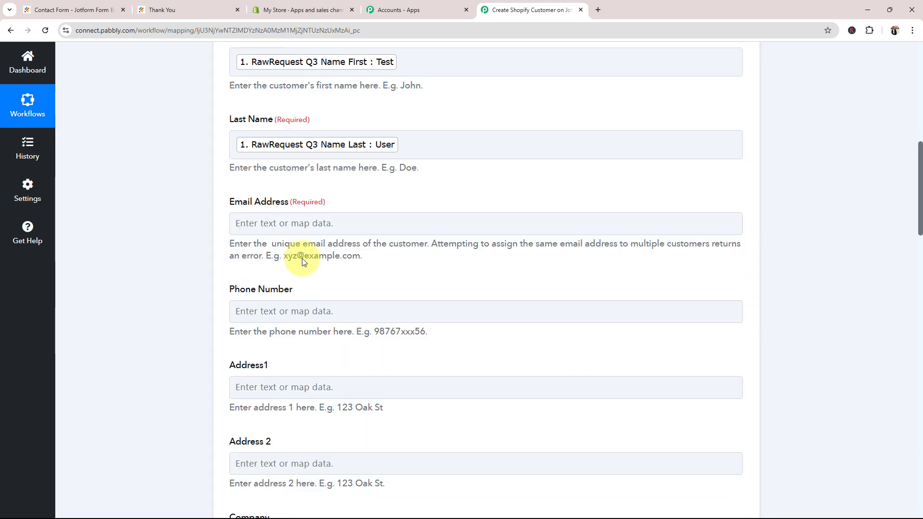
{"action": "left_click", "coordinate": [290, 218]}
{"action": "left_click", "coordinate": [309, 312]}
{"action": "scroll", "coordinate": [325, 402], "scroll_direction": "down", "scroll_amount": 5}
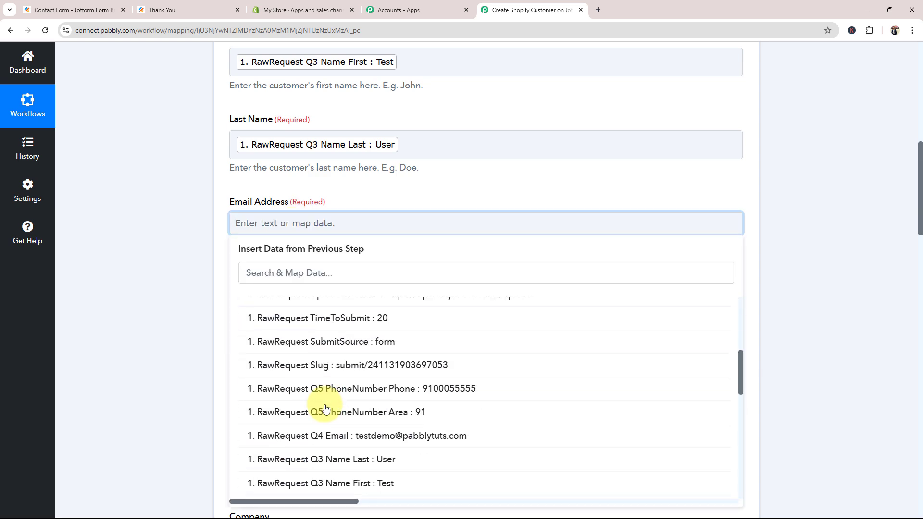
{"action": "scroll", "coordinate": [326, 409], "scroll_direction": "down", "scroll_amount": 2}
{"action": "left_click", "coordinate": [358, 337]}
{"action": "left_click", "coordinate": [186, 281]}
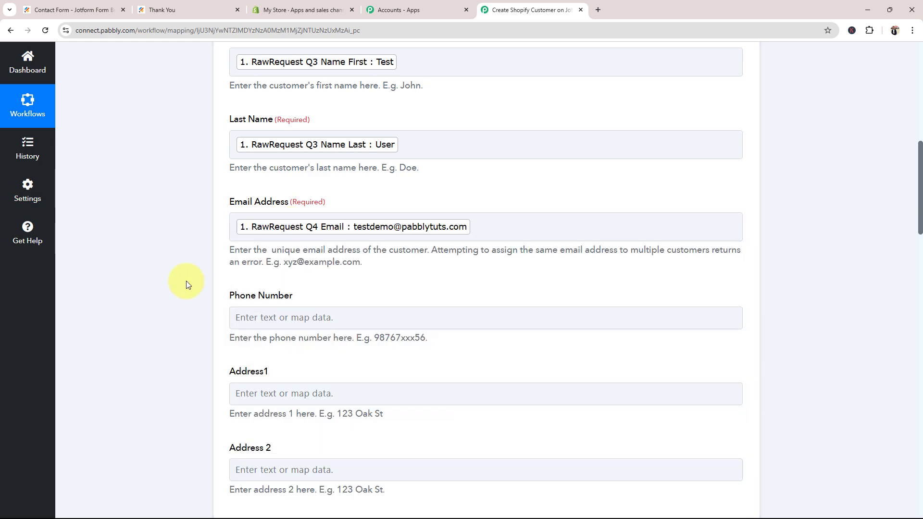
Map Jotform's Q5 area code followed by the phone number into Phone Number
{"action": "scroll", "coordinate": [169, 290], "scroll_direction": "down", "scroll_amount": 1}
{"action": "scroll", "coordinate": [169, 294], "scroll_direction": "down", "scroll_amount": 2}
{"action": "left_click", "coordinate": [332, 172]}
{"action": "left_click", "coordinate": [340, 262]}
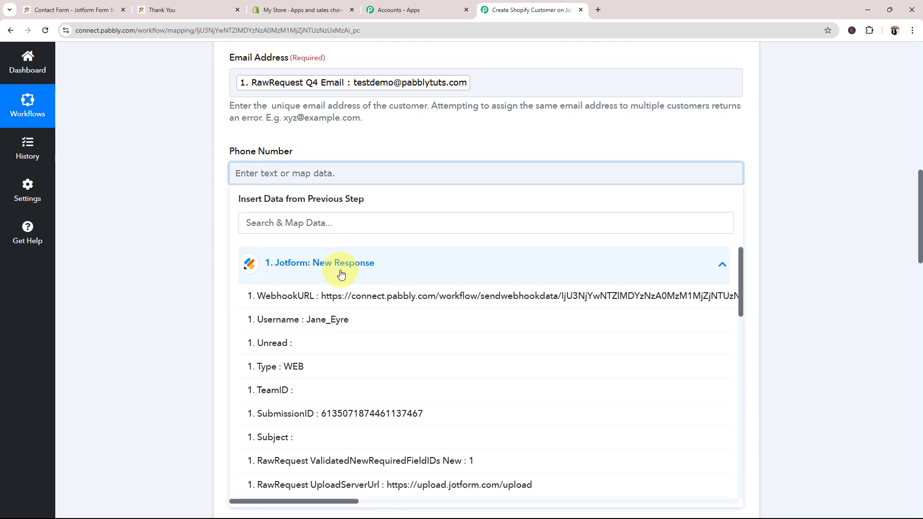
{"action": "scroll", "coordinate": [346, 374], "scroll_direction": "down", "scroll_amount": 4}
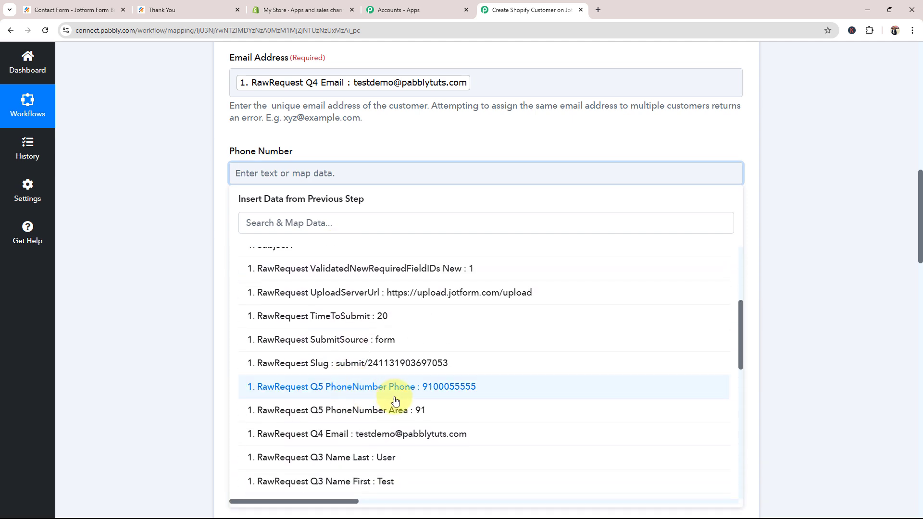
{"action": "left_click", "coordinate": [399, 411]}
{"action": "left_click", "coordinate": [385, 394]}
{"action": "left_click", "coordinate": [185, 250]}
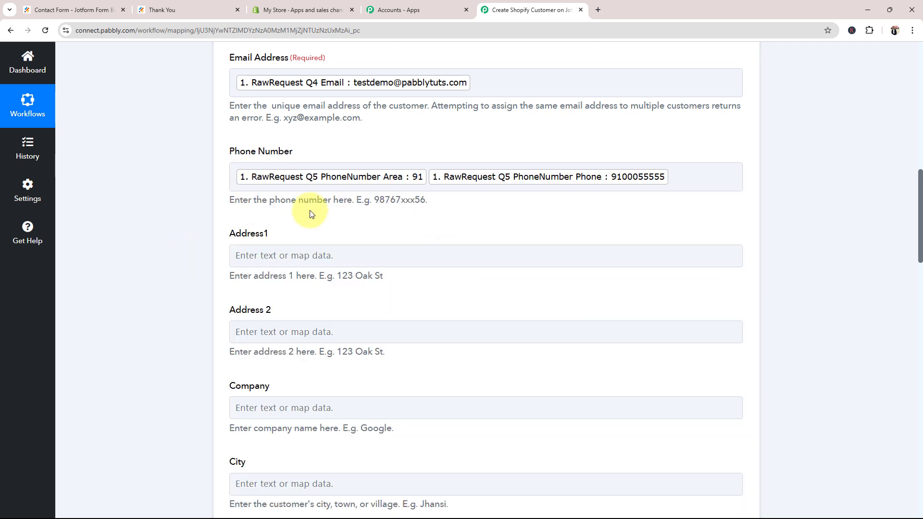
{"action": "scroll", "coordinate": [144, 300], "scroll_direction": "down", "scroll_amount": 10}
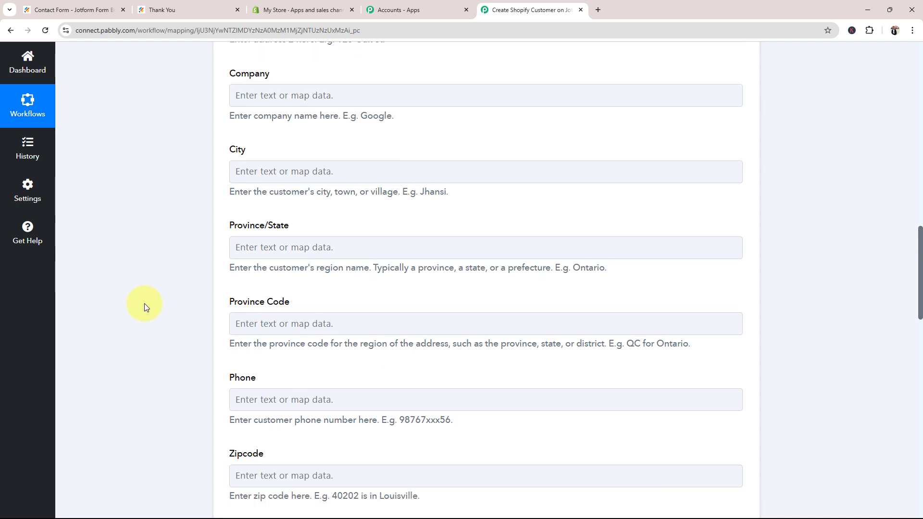
{"action": "scroll", "coordinate": [145, 300], "scroll_direction": "down", "scroll_amount": 5}
{"action": "scroll", "coordinate": [144, 300], "scroll_direction": "down", "scroll_amount": 5}
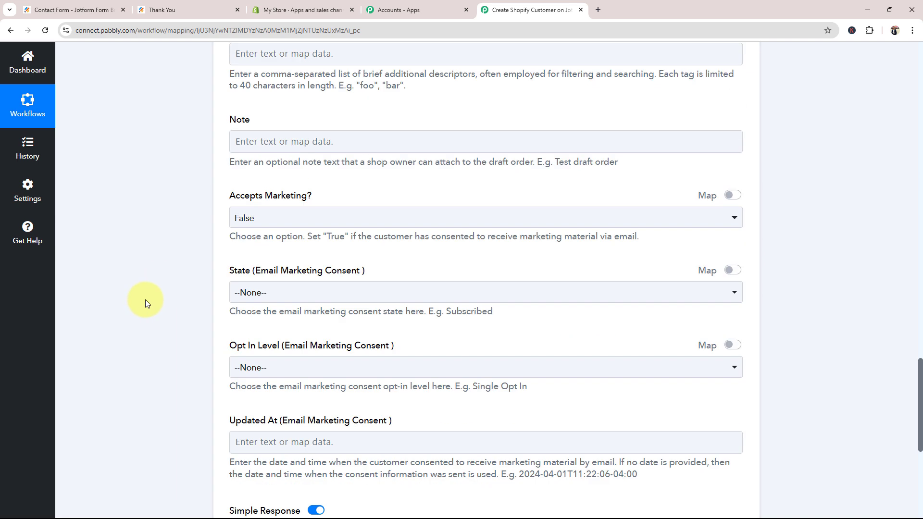
{"action": "scroll", "coordinate": [145, 299], "scroll_direction": "down", "scroll_amount": 4}
{"action": "scroll", "coordinate": [148, 303], "scroll_direction": "up", "scroll_amount": 6}
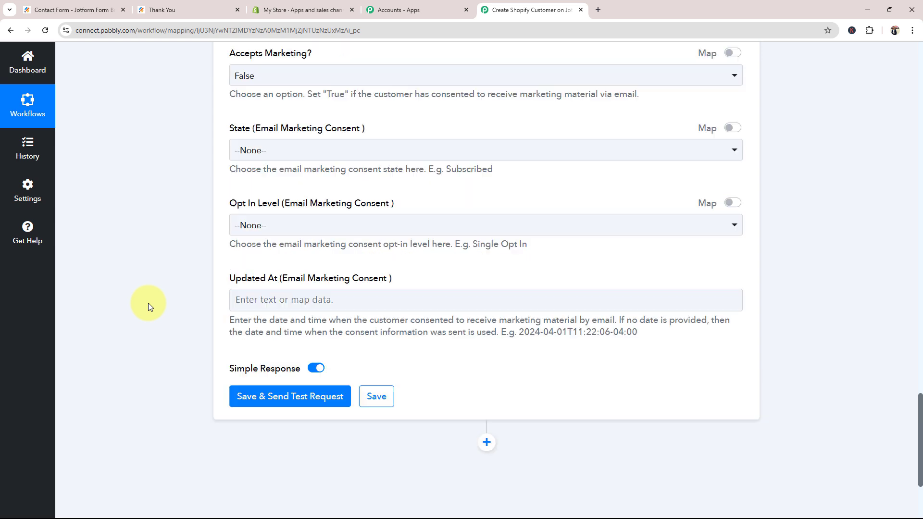
{"action": "scroll", "coordinate": [155, 308], "scroll_direction": "up", "scroll_amount": 3}
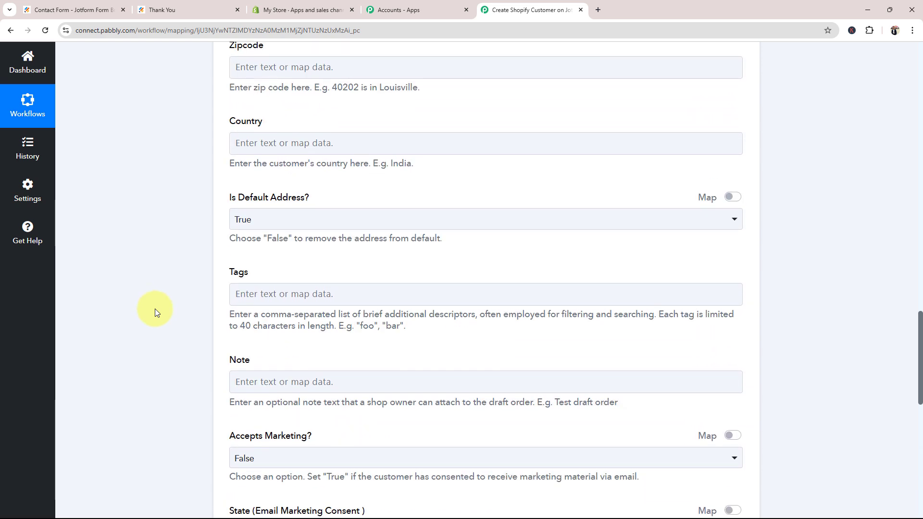
{"action": "scroll", "coordinate": [155, 309], "scroll_direction": "up", "scroll_amount": 2}
{"action": "scroll", "coordinate": [155, 309], "scroll_direction": "up", "scroll_amount": 10}
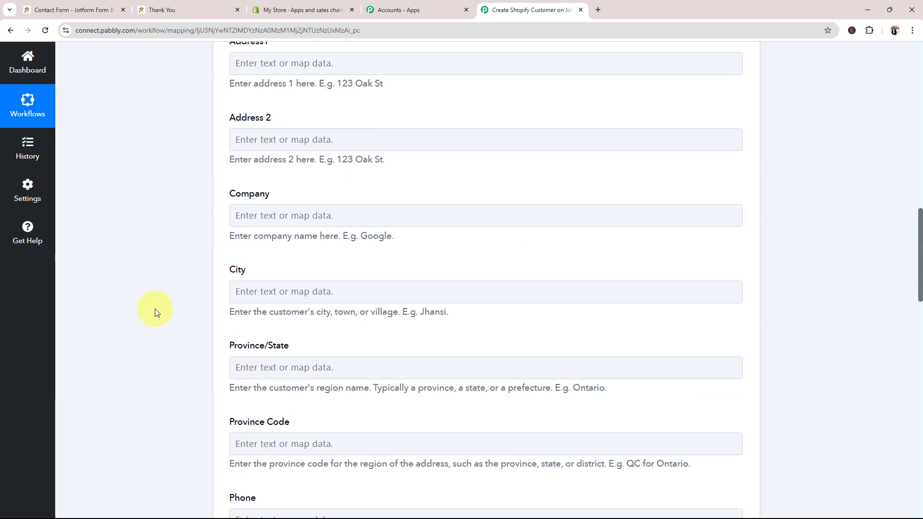
{"action": "scroll", "coordinate": [155, 309], "scroll_direction": "up", "scroll_amount": 10}
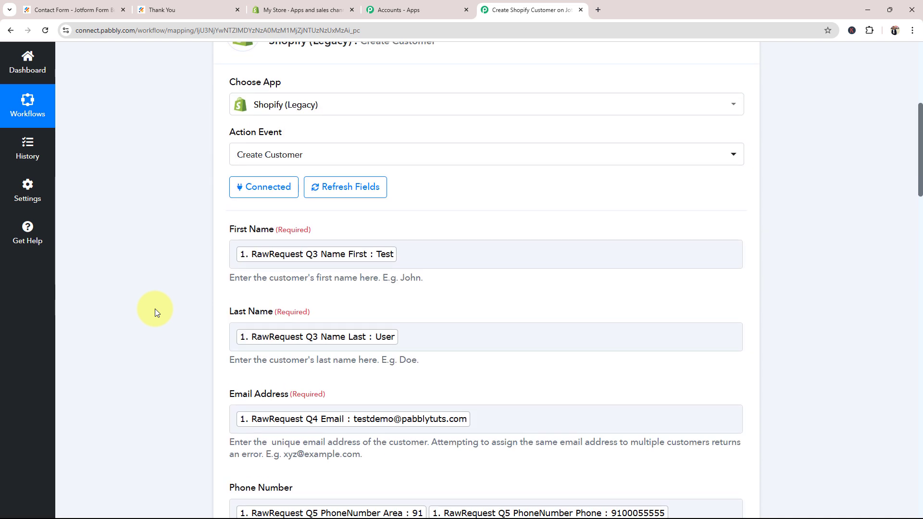
{"action": "scroll", "coordinate": [155, 309], "scroll_direction": "down", "scroll_amount": 2}
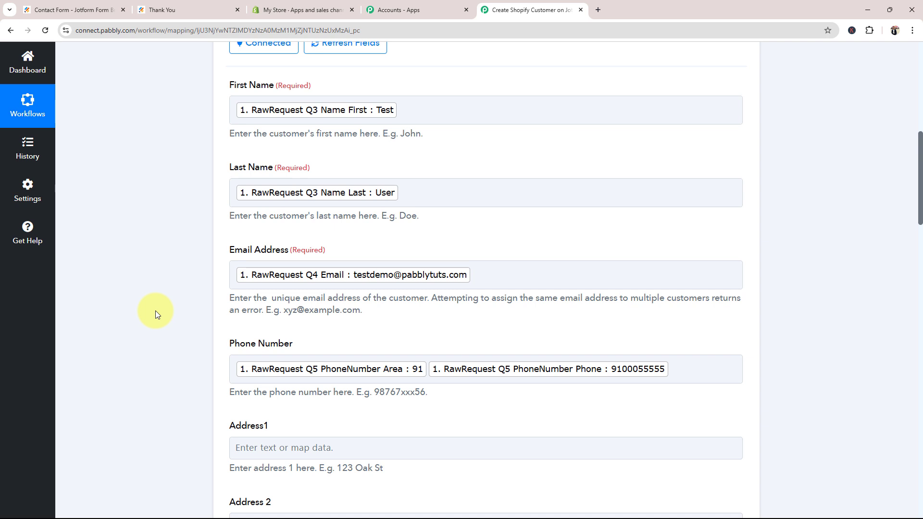
{"action": "left_click", "coordinate": [299, 273]}
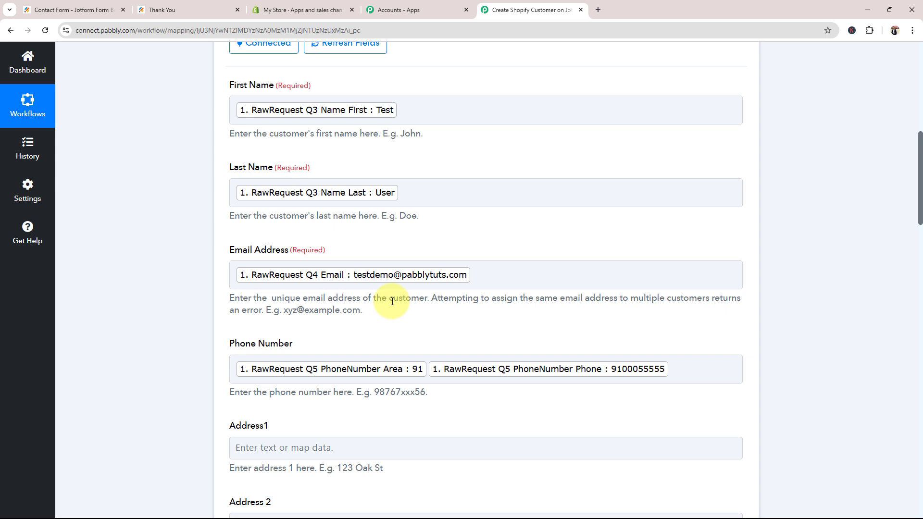
{"action": "left_click", "coordinate": [498, 278]}
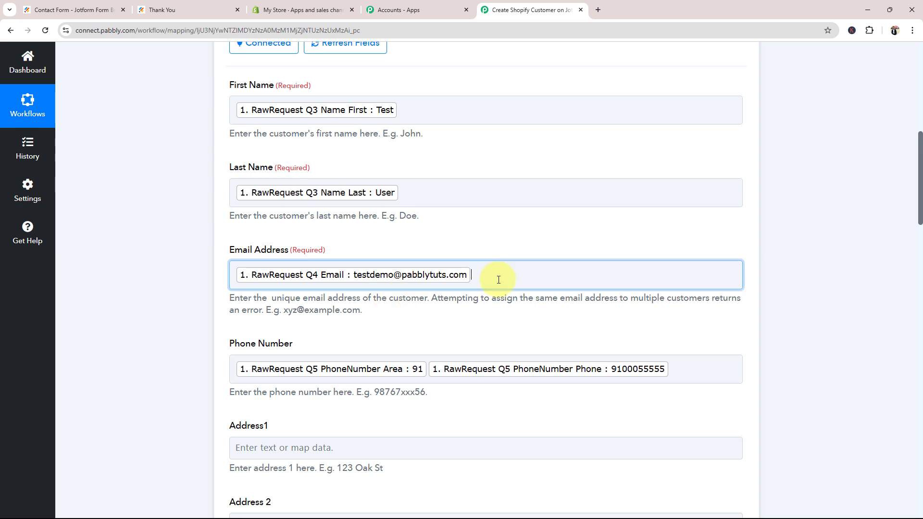
{"action": "type", "text": "test"}
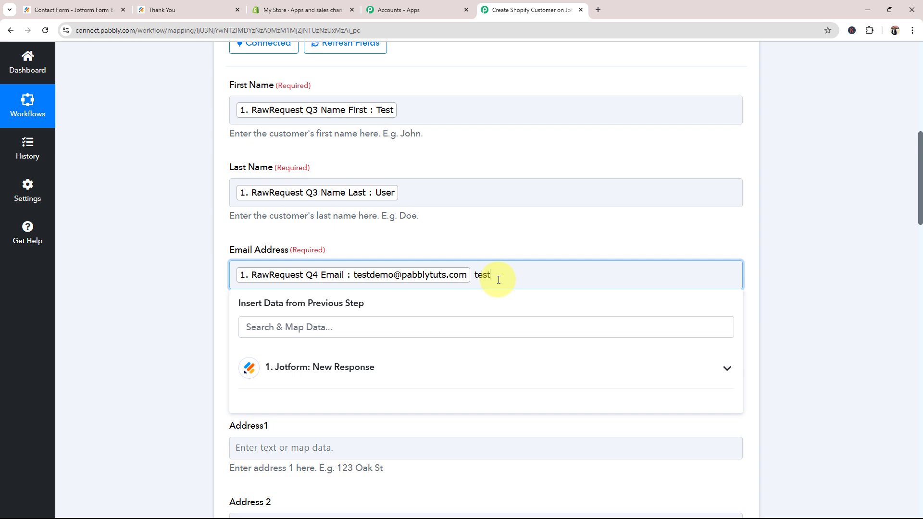
{"action": "key", "text": "BackSpace"}
{"action": "key", "text": "BackSpace"}
{"action": "key", "text": "BackSpace"}
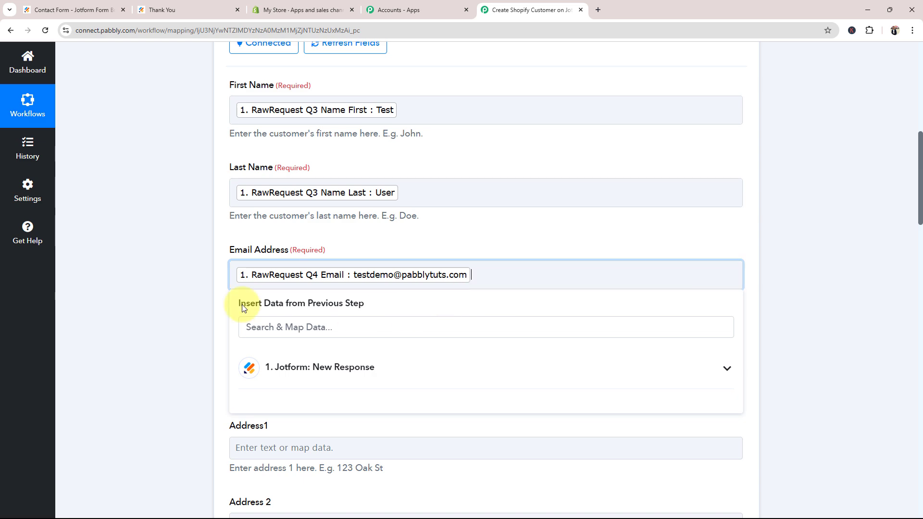
{"action": "left_click", "coordinate": [168, 310]}
{"action": "left_click_drag", "start_coordinate": [916, 226], "coordinate": [914, 500]}
Save and test Create Customer, review the new customer in the response, then return to Shopify admin
{"action": "left_click", "coordinate": [279, 253]}
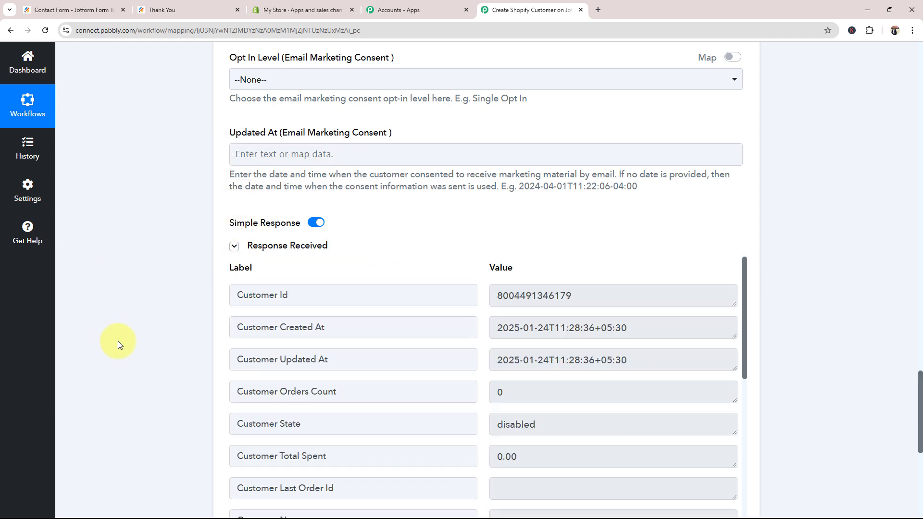
{"action": "scroll", "coordinate": [118, 341], "scroll_direction": "down", "scroll_amount": 2}
{"action": "scroll", "coordinate": [595, 317], "scroll_direction": "down", "scroll_amount": 7}
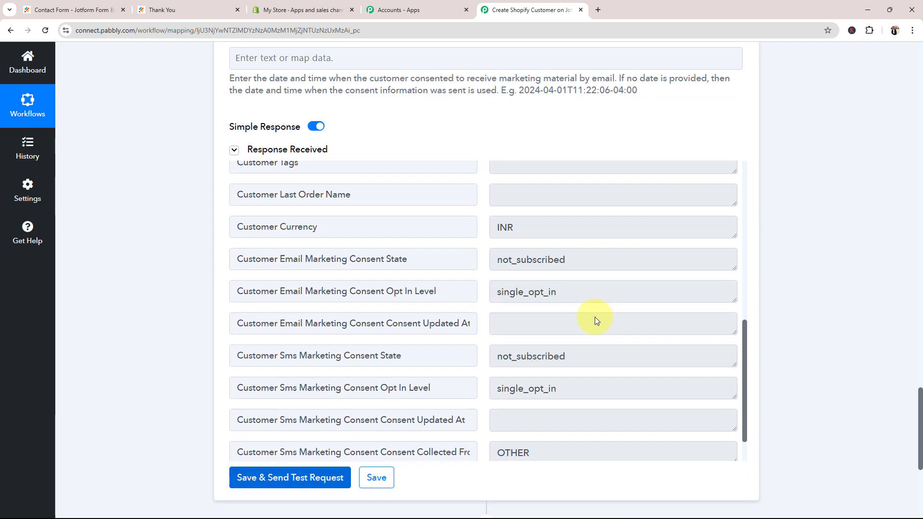
{"action": "scroll", "coordinate": [595, 318], "scroll_direction": "down", "scroll_amount": 2}
{"action": "scroll", "coordinate": [584, 346], "scroll_direction": "up", "scroll_amount": 9}
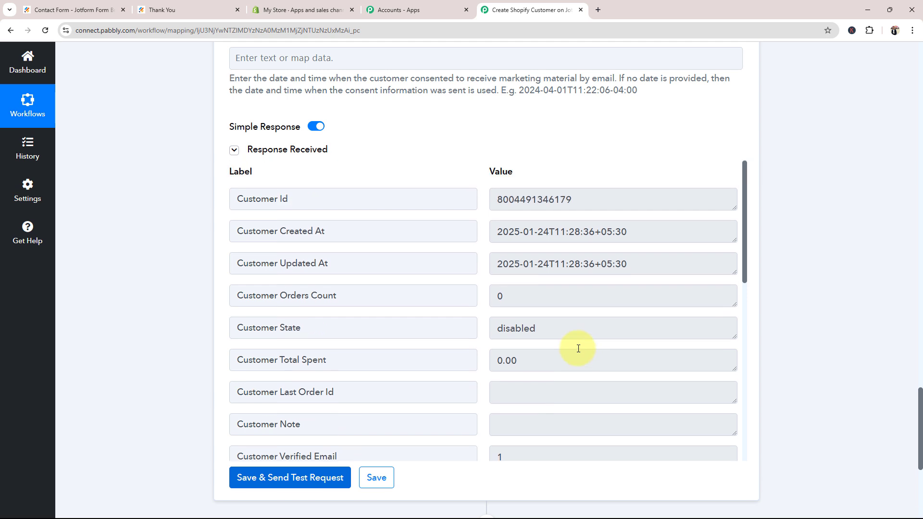
{"action": "left_click", "coordinate": [272, 10]}
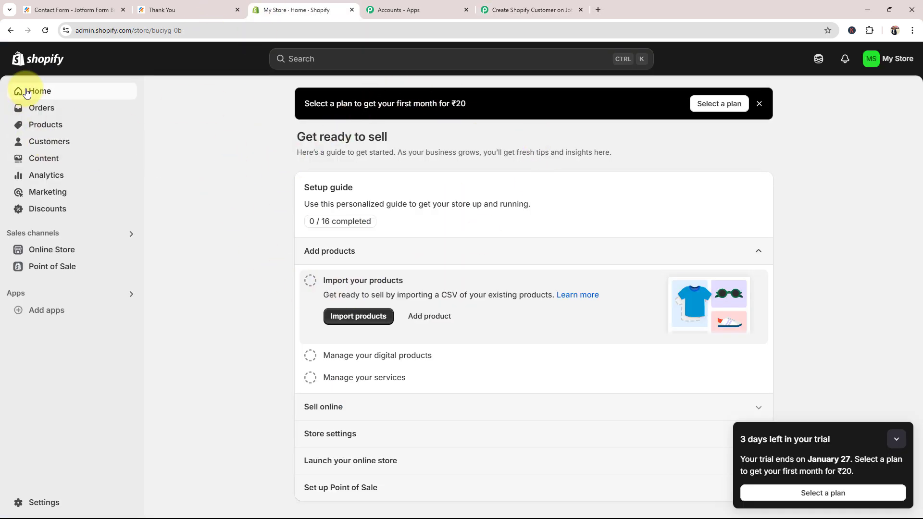
Open the Test User customer from Shopify's Customers list and review its email, phone and timeline
{"action": "left_click", "coordinate": [52, 142]}
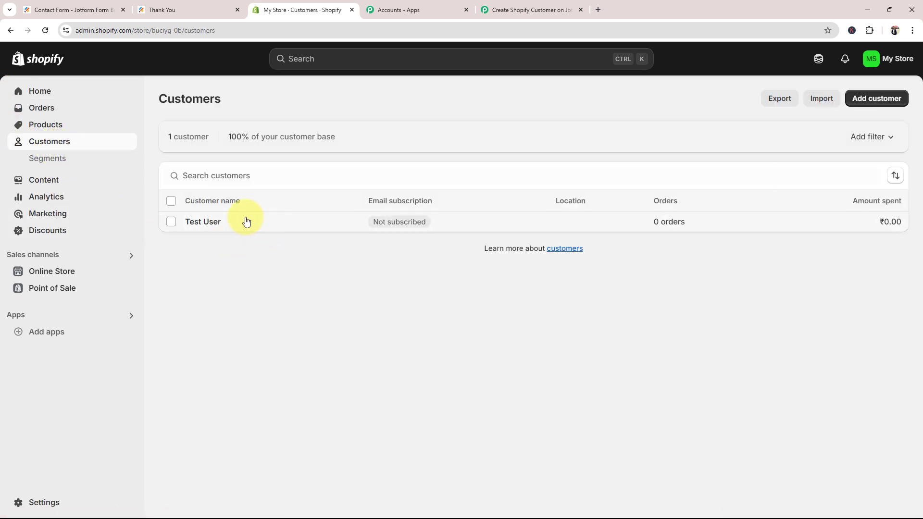
{"action": "left_click", "coordinate": [210, 222]}
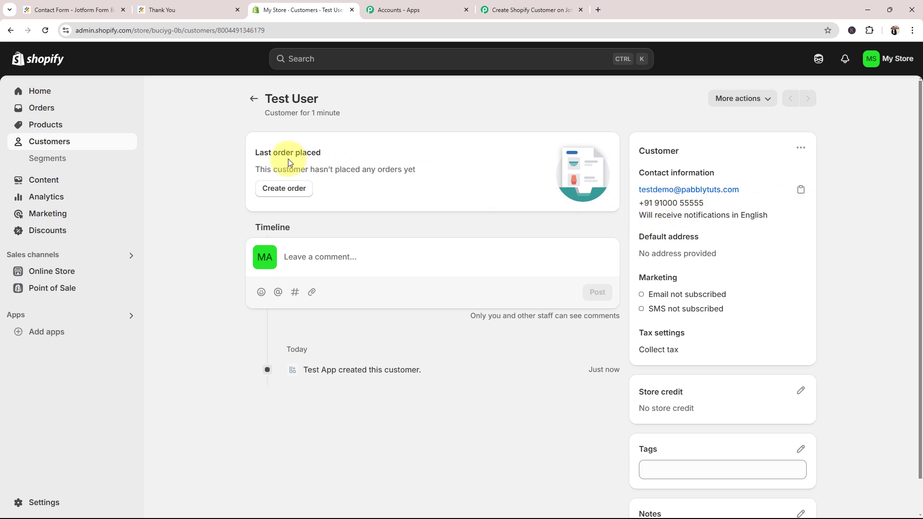
{"action": "scroll", "coordinate": [435, 334], "scroll_direction": "down", "scroll_amount": 1}
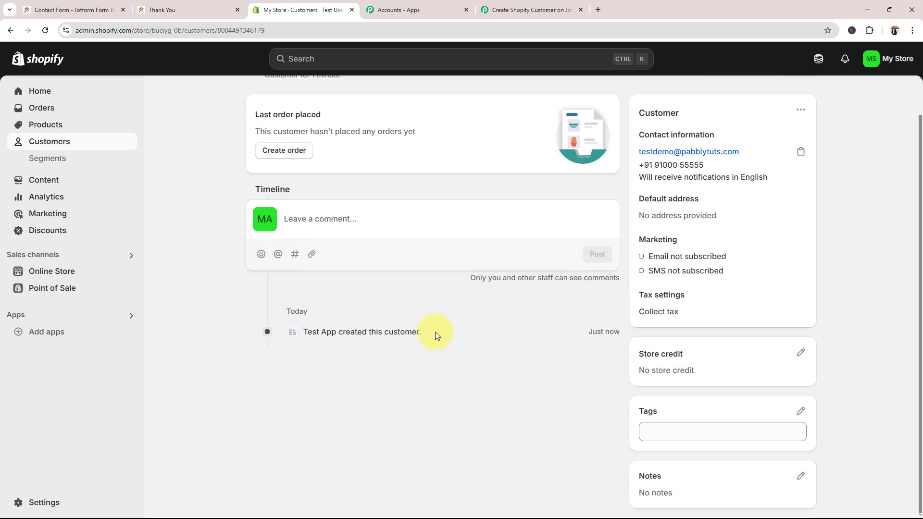
{"action": "scroll", "coordinate": [605, 387], "scroll_direction": "up", "scroll_amount": 1}
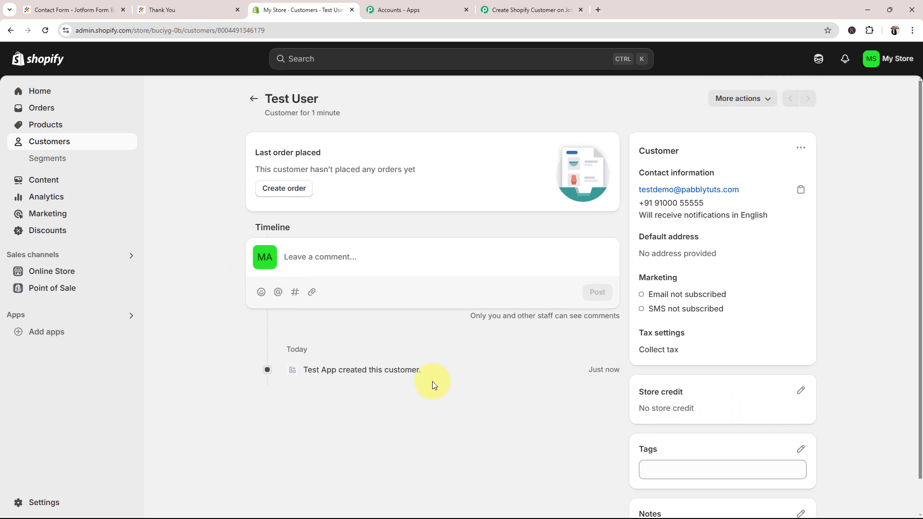
Return to the Pabbly workflow and refresh the Shopify Create Customer action's fields
{"action": "left_click", "coordinate": [529, 10]}
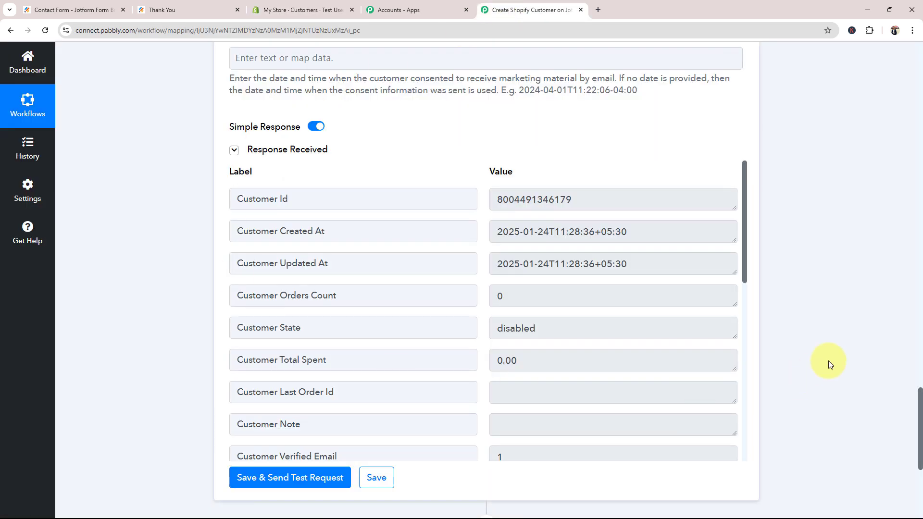
{"action": "left_click_drag", "start_coordinate": [909, 445], "coordinate": [909, 140]}
{"action": "left_click", "coordinate": [332, 278]}
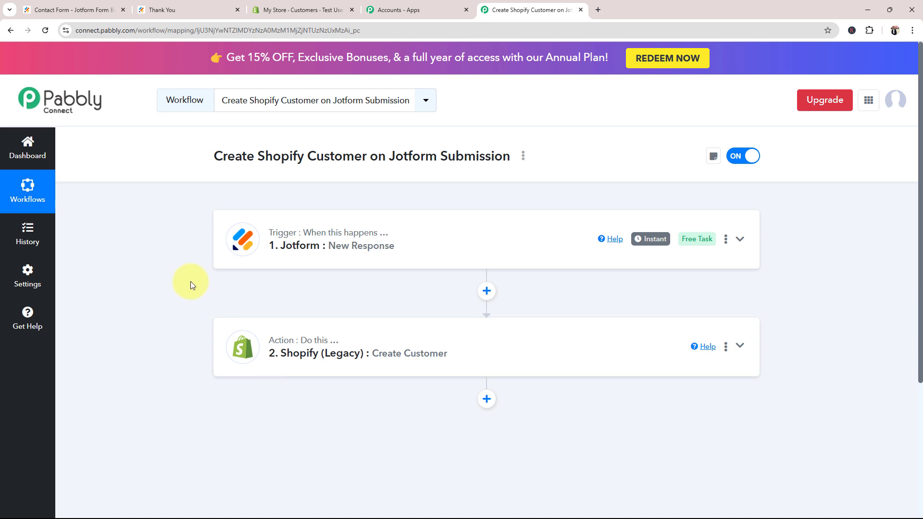